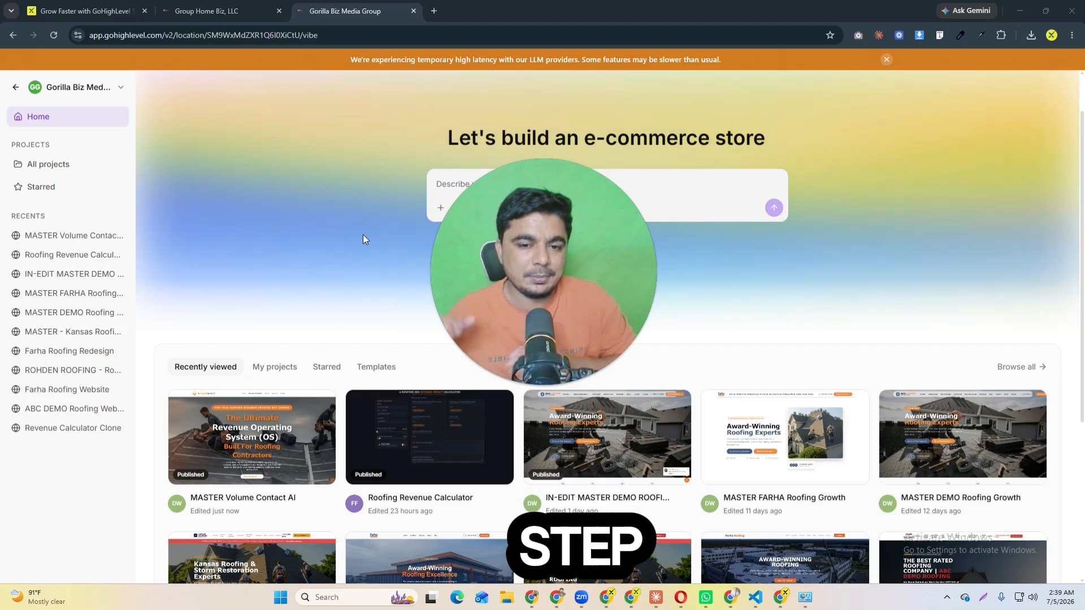
- Open the MASTER Volume Contact AI project from the recently viewed projects
scroll(649, 350, "down", 4)
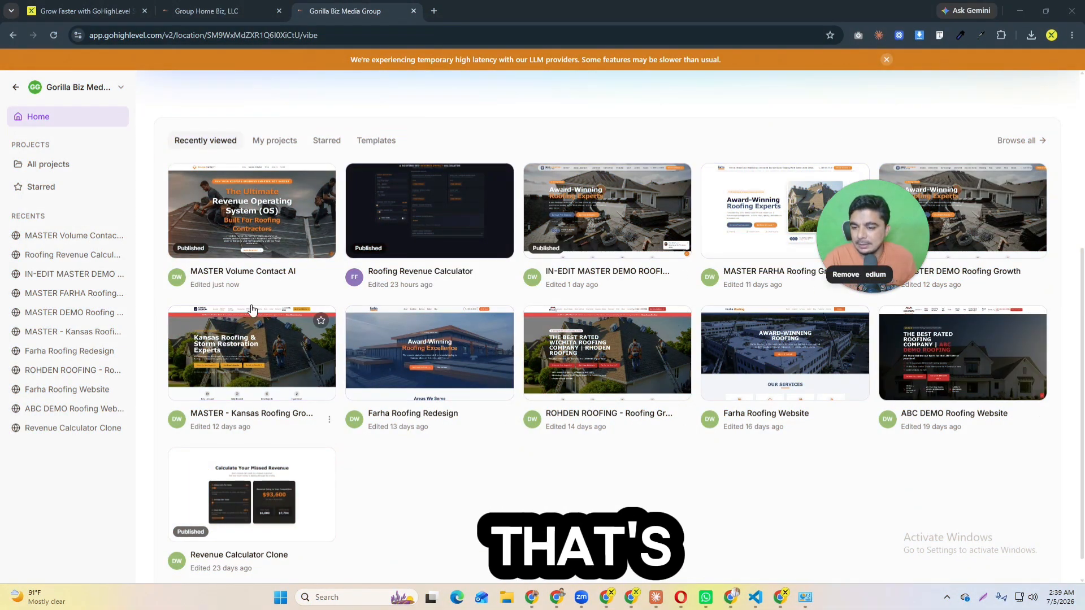
scroll(262, 407, "up", 2)
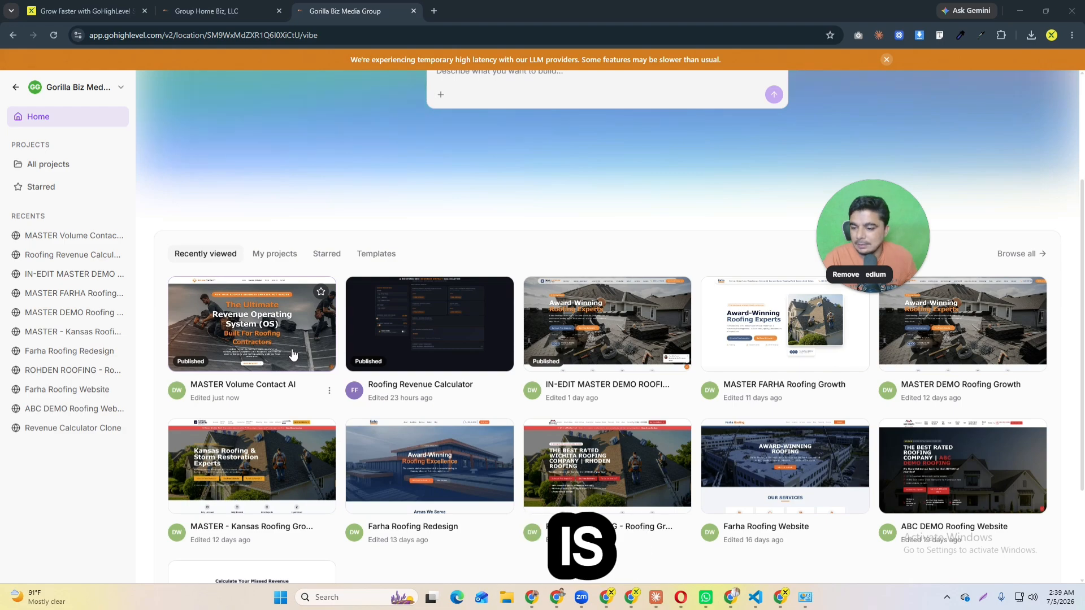
left_click(292, 354)
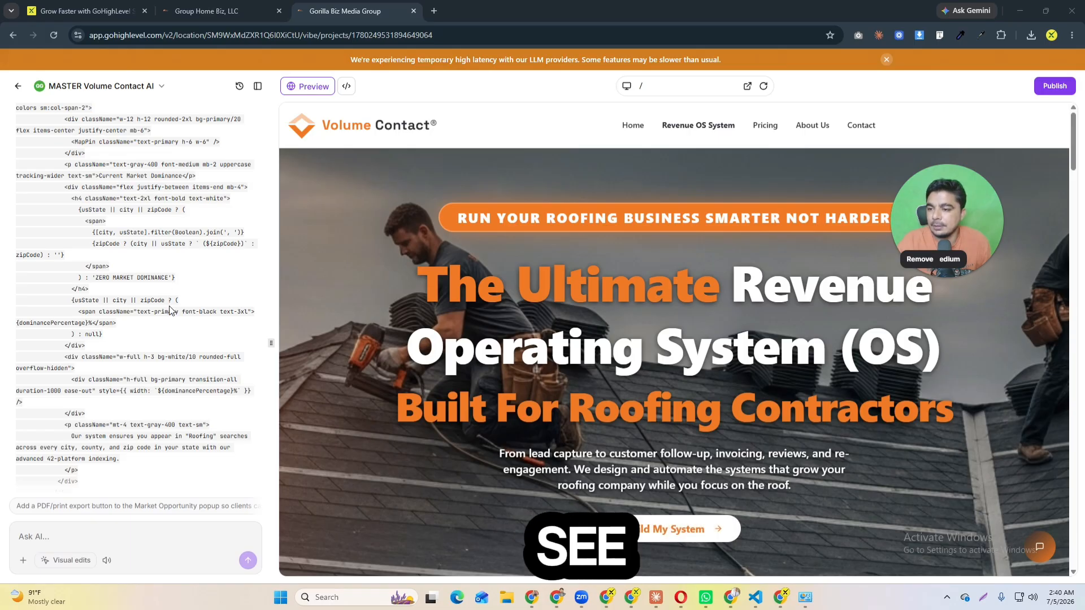
- Examine the project's home page preview from the hero section through the Missed Calls Revenue Calculator to the footer
scroll(170, 310, "down", 3)
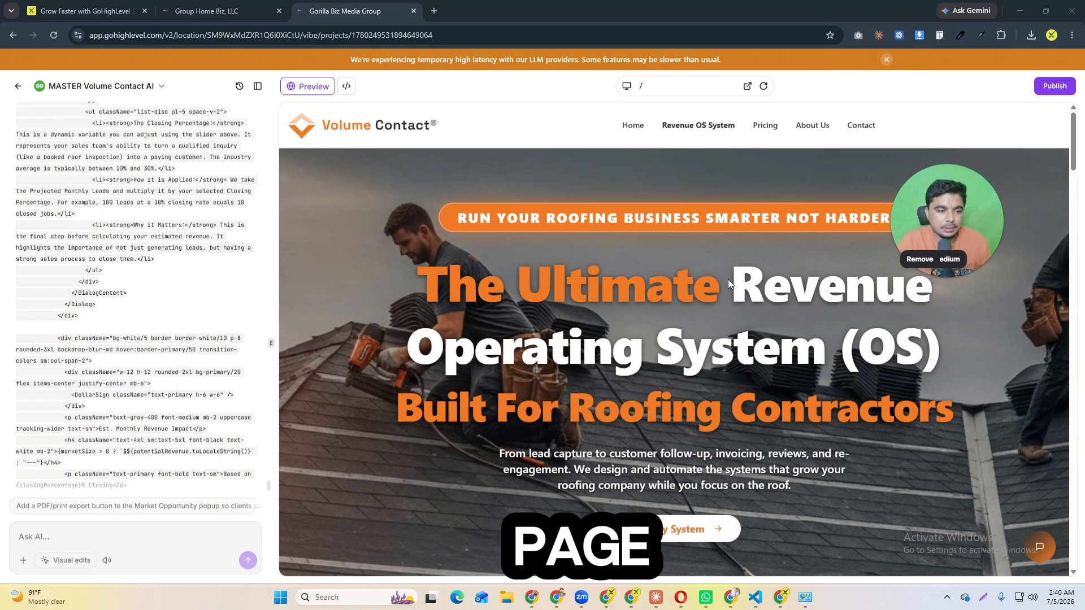
scroll(728, 279, "down", 5)
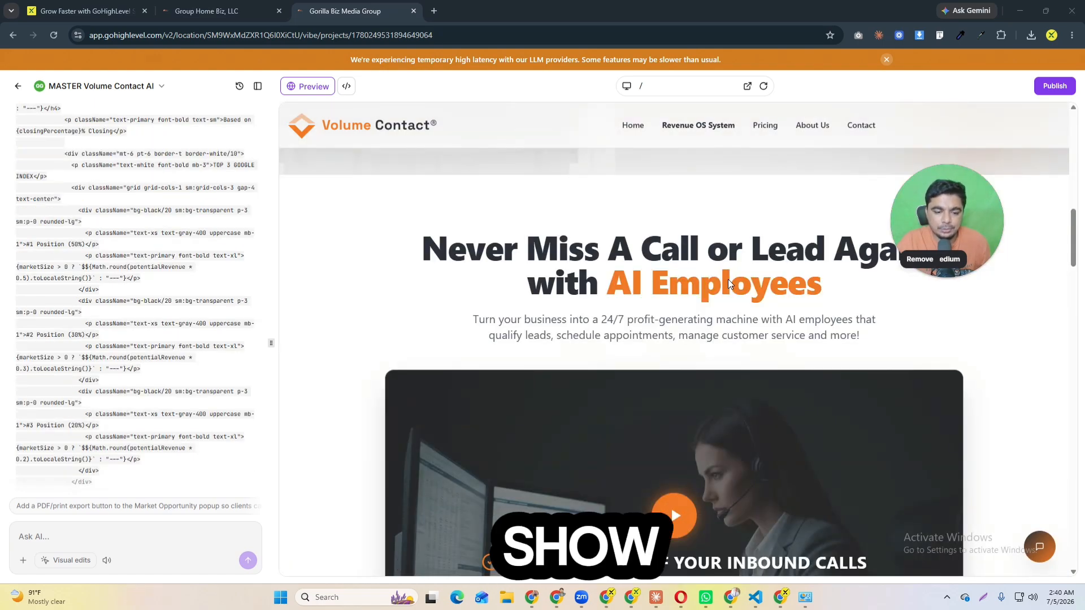
scroll(728, 279, "down", 15)
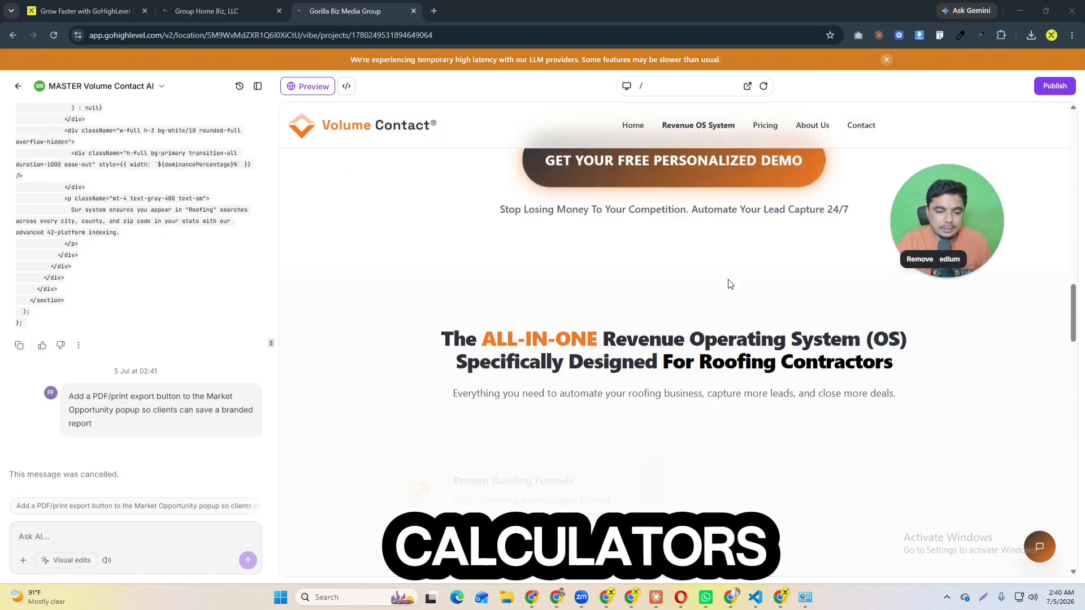
scroll(728, 284, "down", 15)
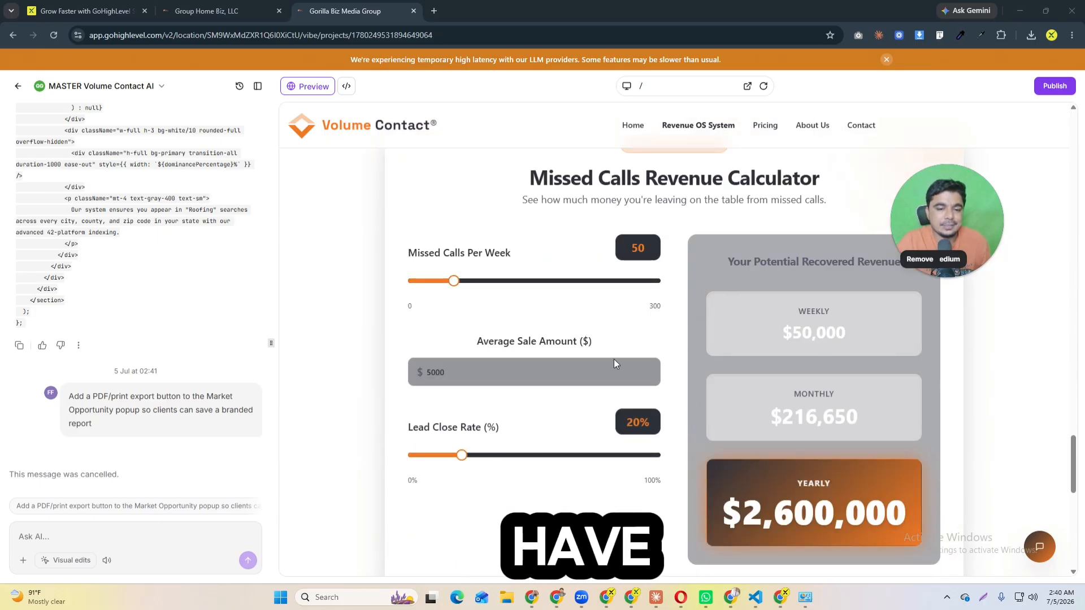
scroll(614, 359, "down", 10)
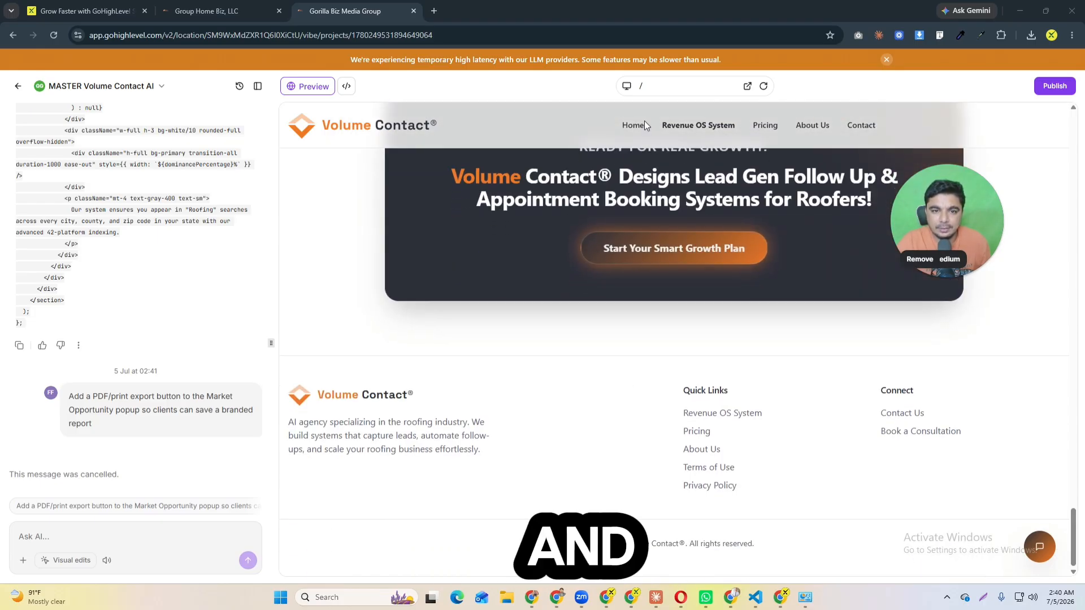
- Preview the Revenue OS System page and try raising the Closing Percentage slider in its market calculator
left_click(715, 126)
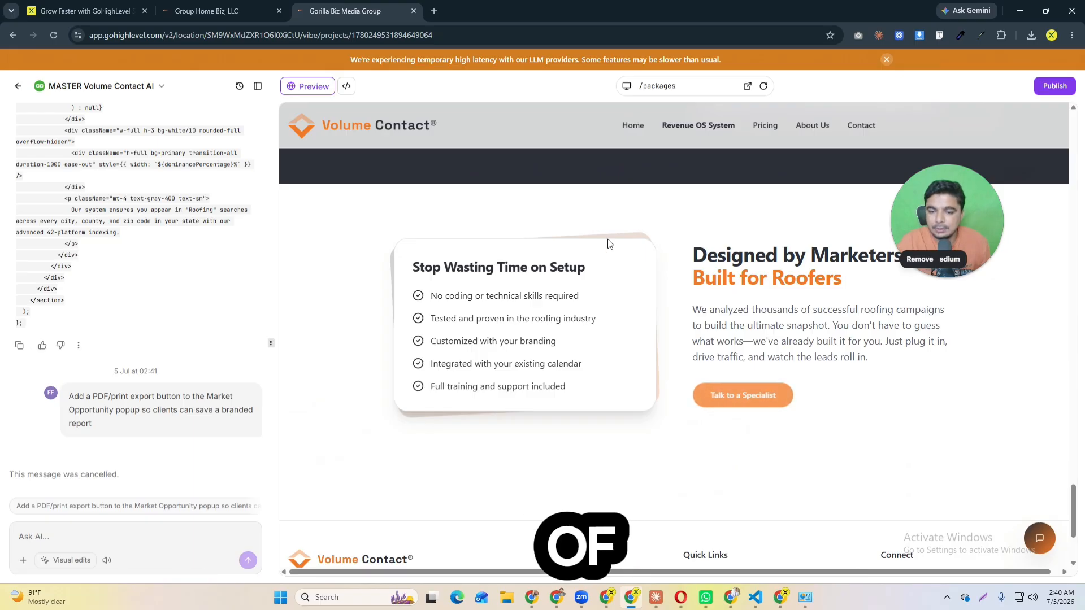
scroll(609, 247, "down", 3)
scroll(627, 249, "up", 12)
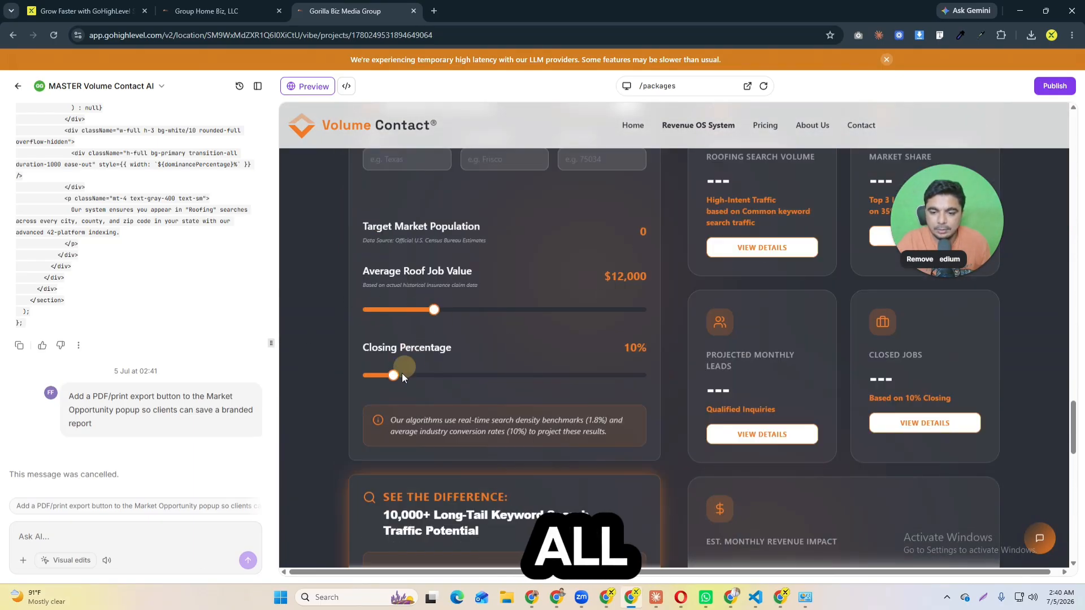
left_click_drag(402, 373, 465, 376)
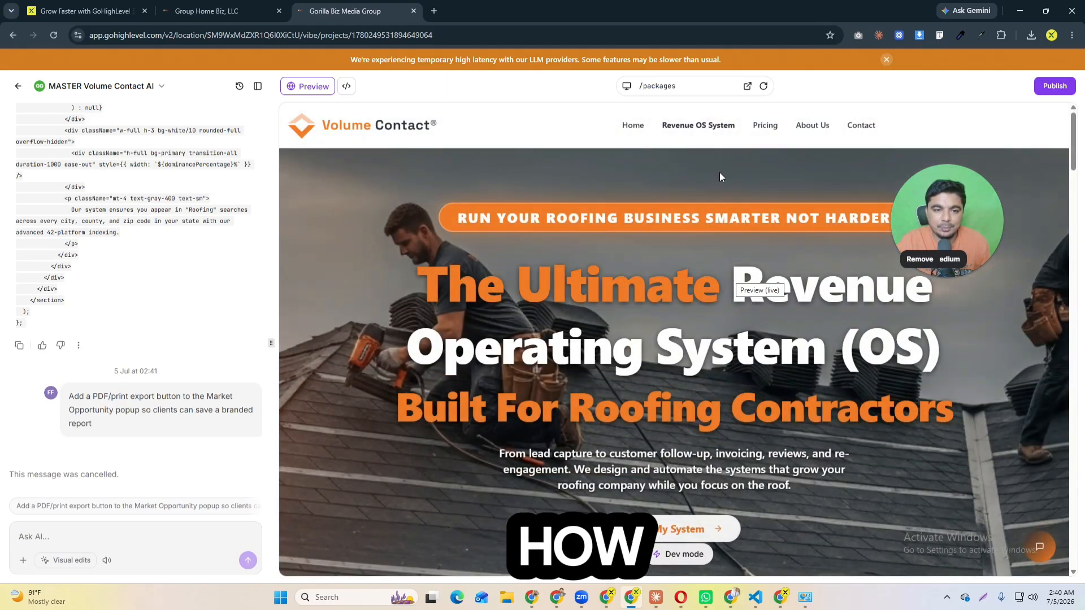
- Preview the site's Pricing page and examine its plans and feature lists down to the footer and back
left_click(766, 125)
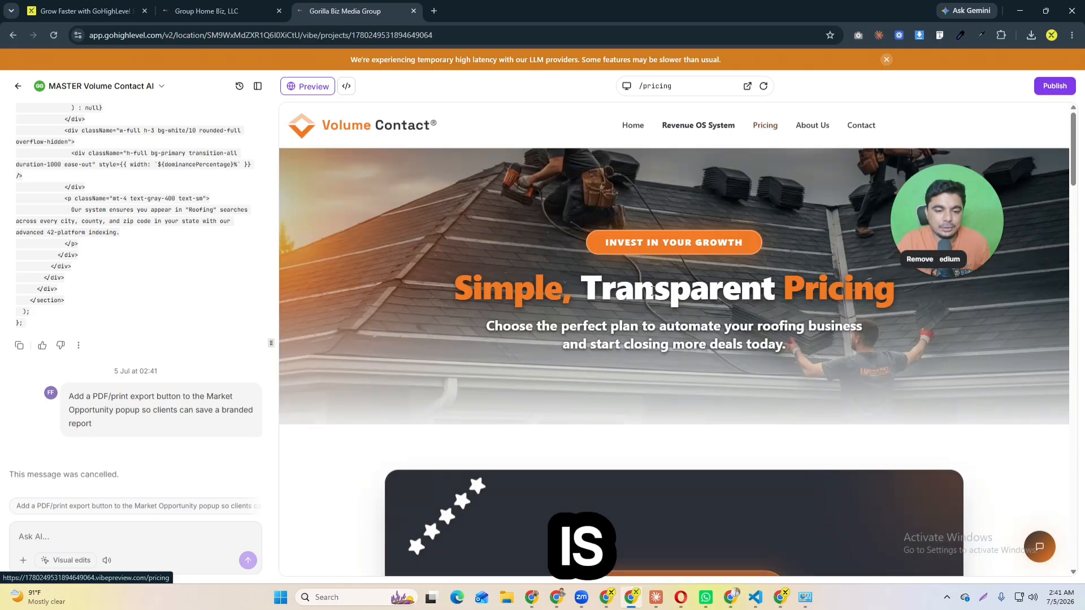
scroll(653, 291, "down", 8)
scroll(652, 291, "down", 20)
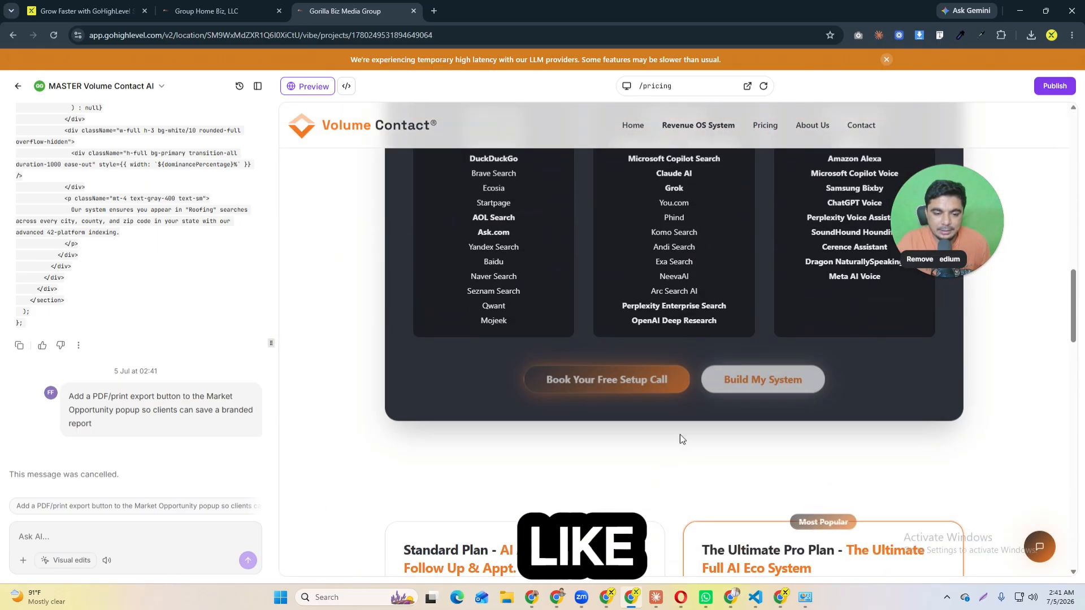
scroll(684, 402, "down", 15)
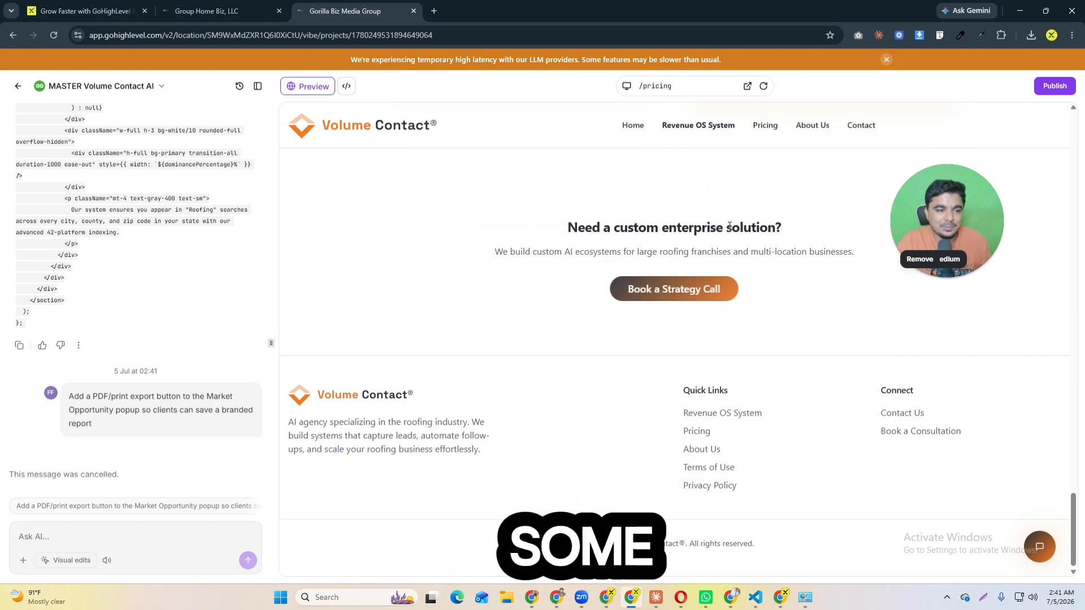
scroll(729, 211, "up", 10)
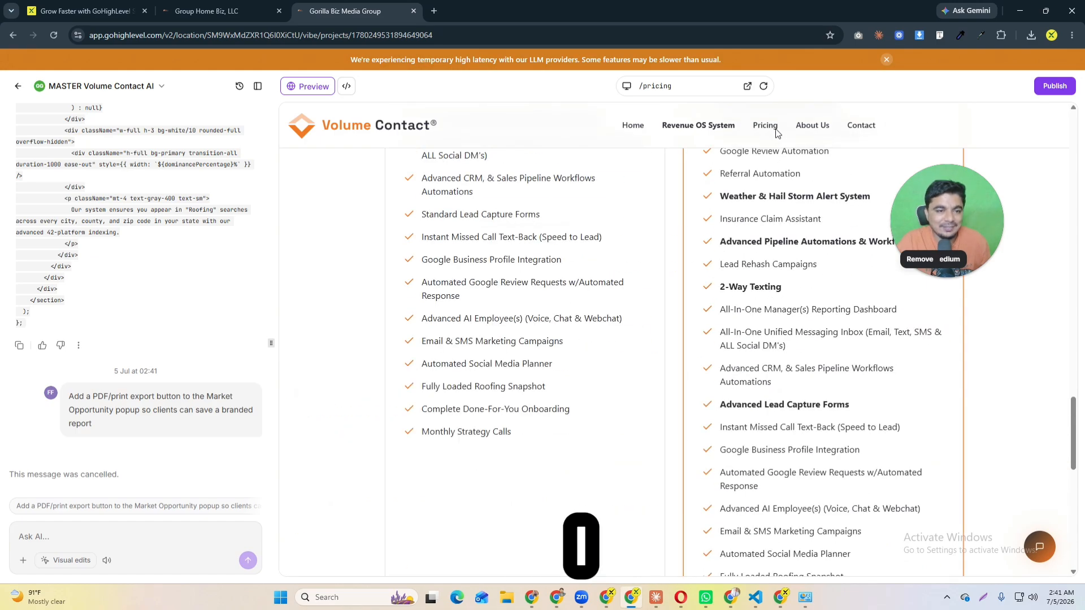
scroll(743, 288, "up", 8)
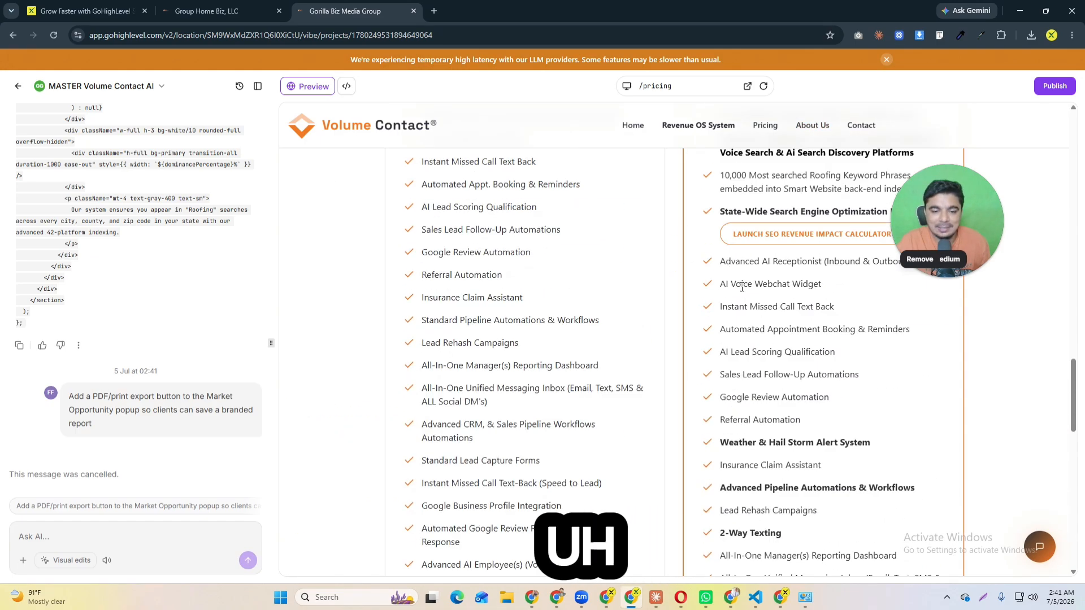
scroll(742, 287, "up", 12)
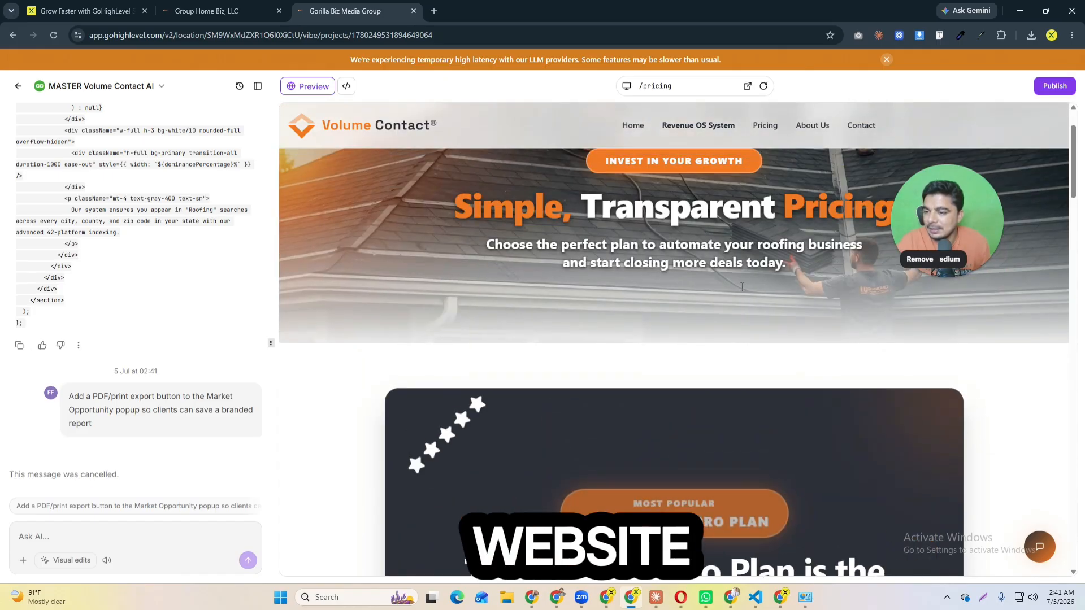
scroll(189, 311, "up", 10)
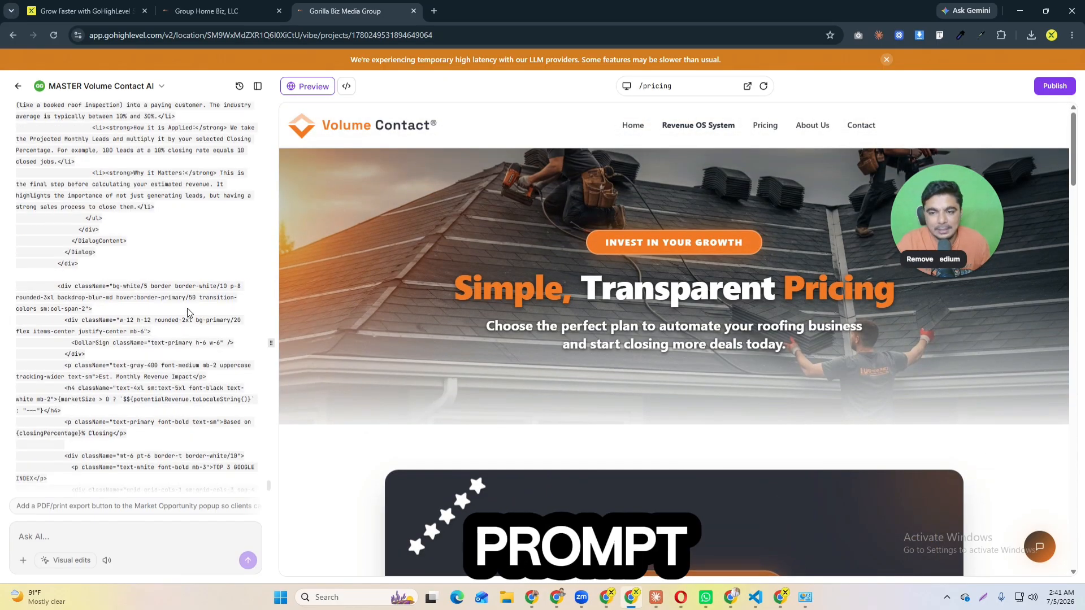
- Look through the generated code in the AI chat history and review the Standard and Ultimate Pro plan sections again
scroll(189, 313, "up", 5)
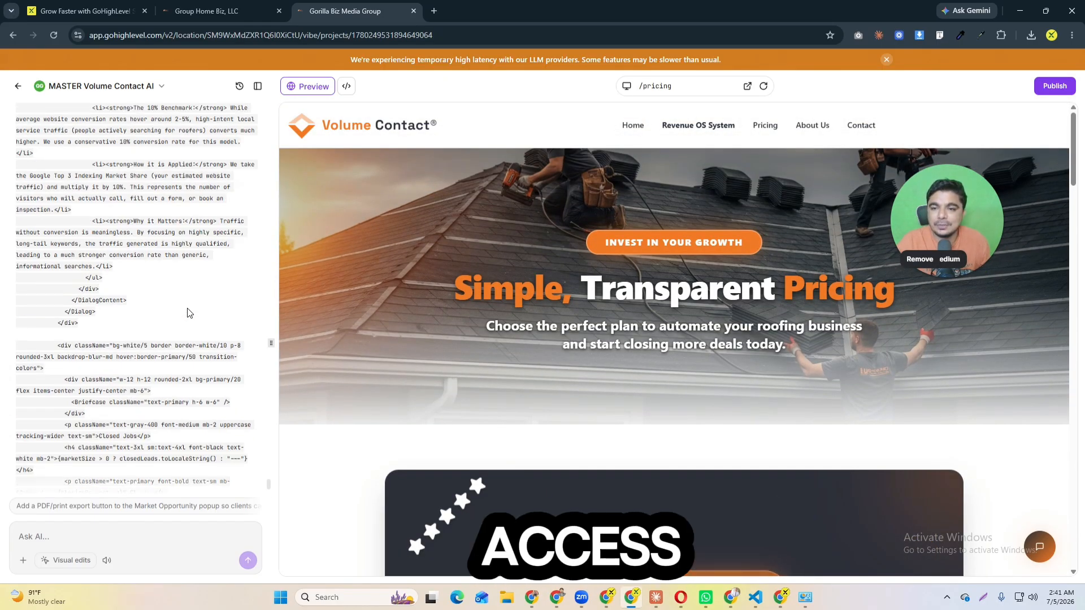
scroll(189, 313, "up", 8)
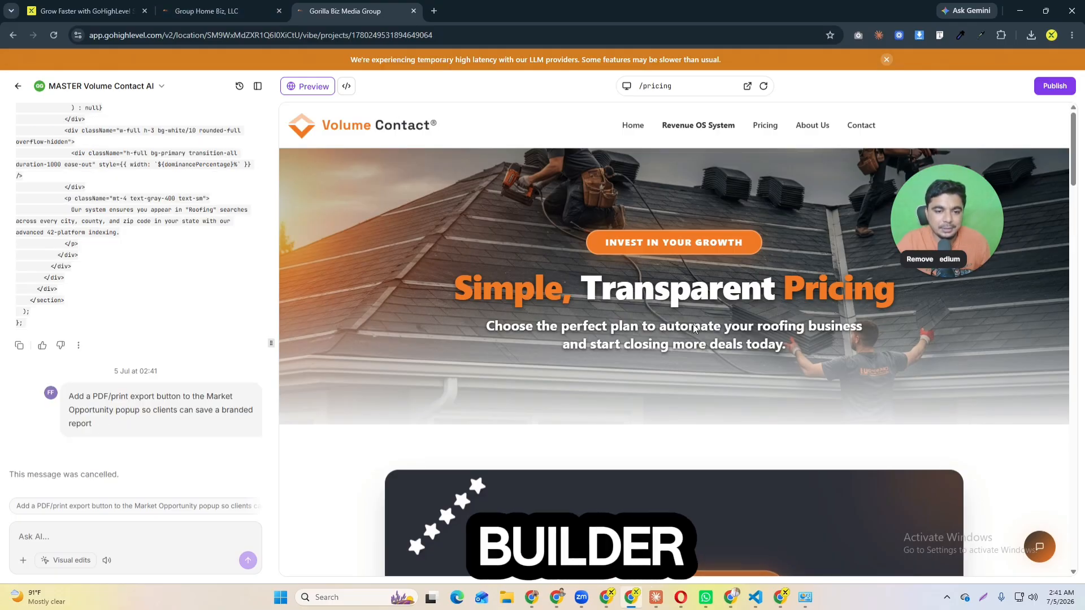
scroll(694, 327, "down", 20)
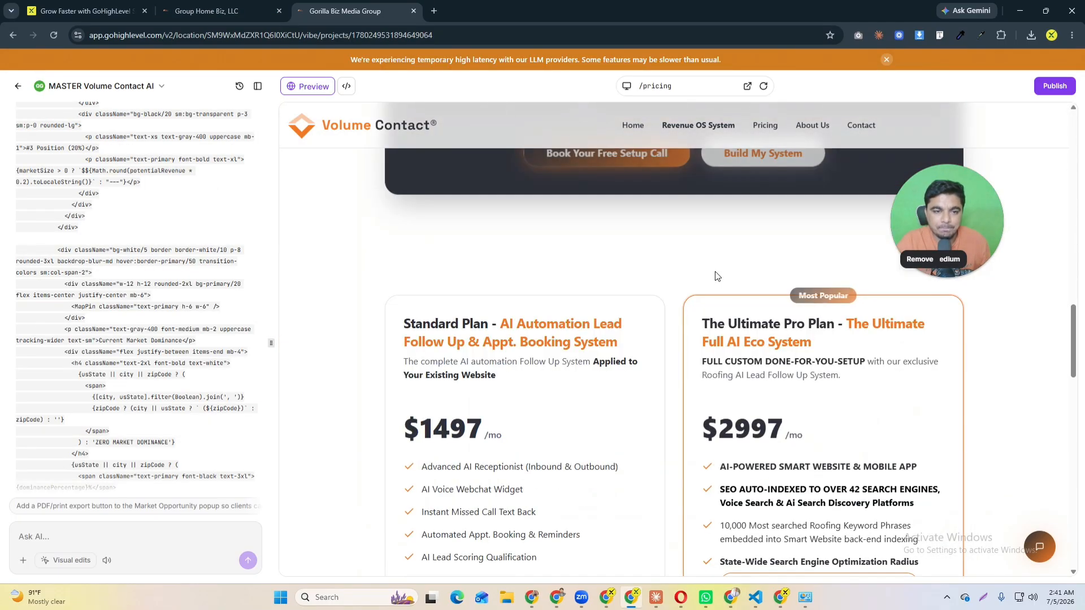
scroll(715, 278, "down", 10)
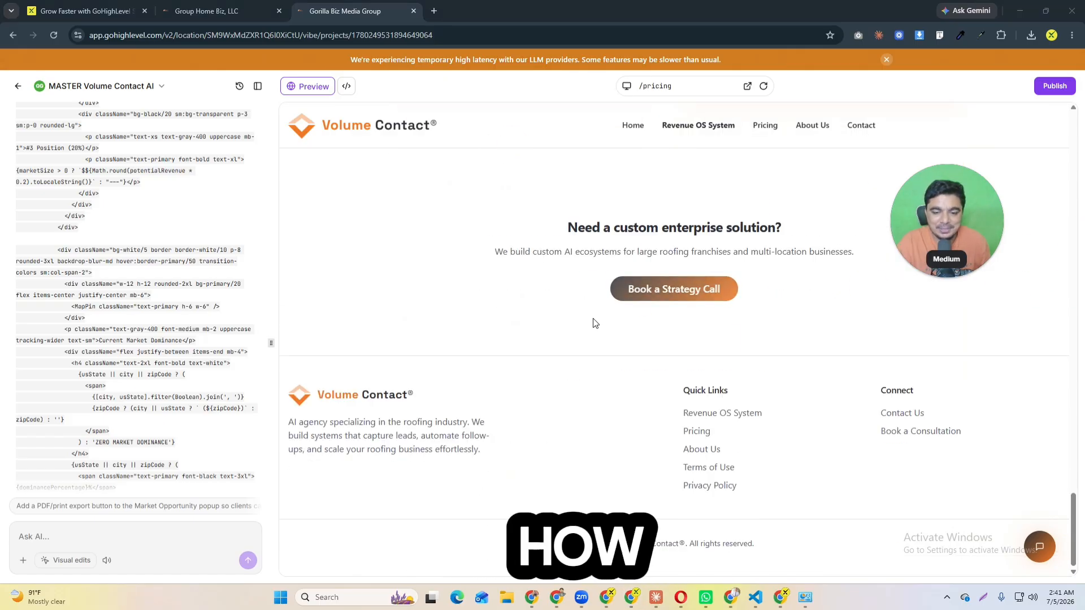
scroll(596, 324, "up", 15)
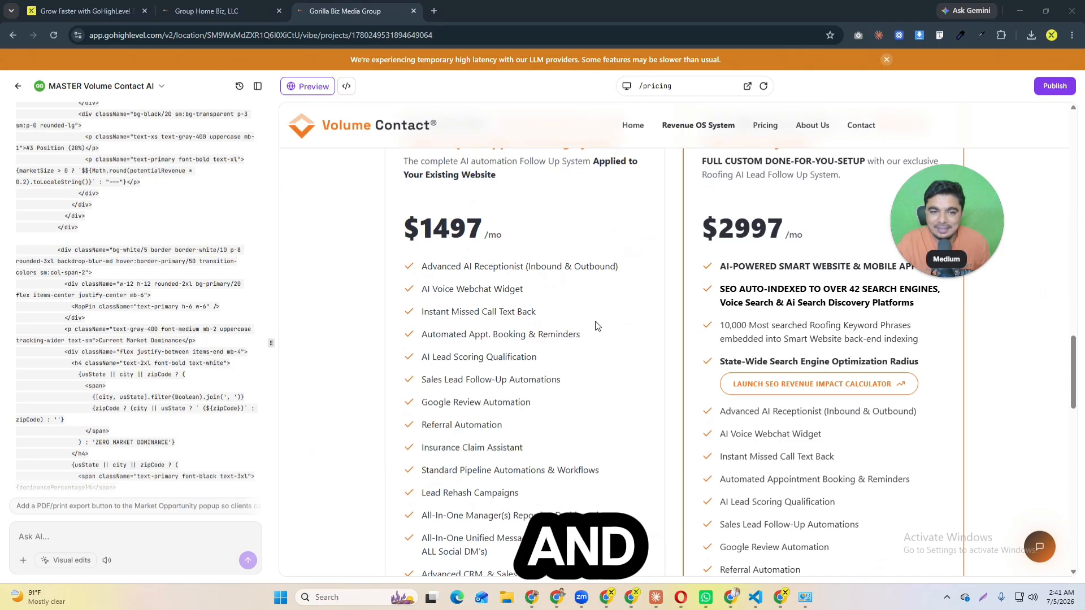
scroll(608, 315, "up", 10)
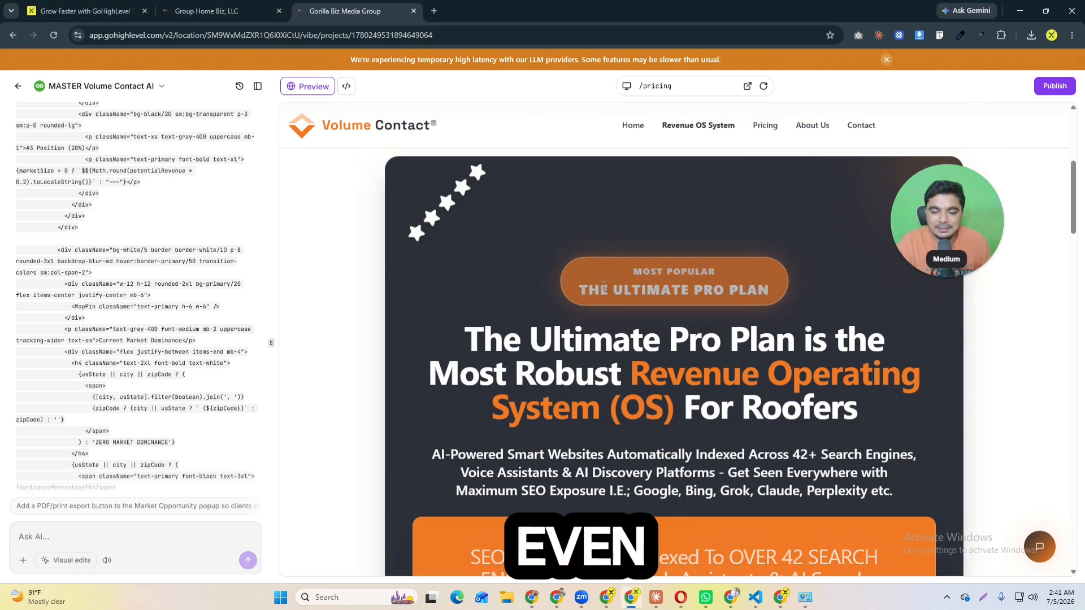
scroll(604, 286, "down", 15)
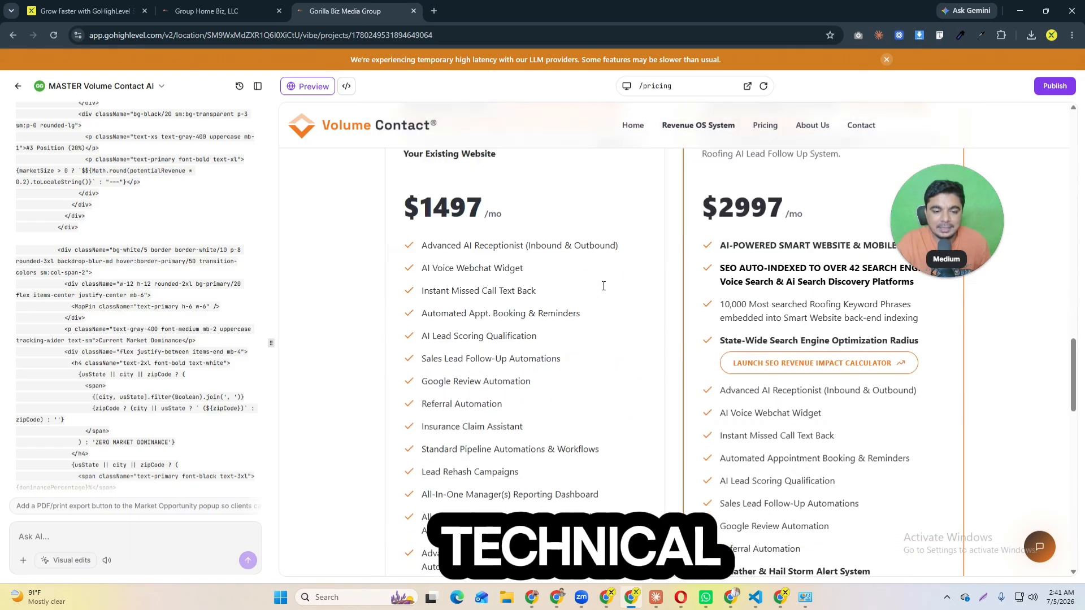
scroll(603, 287, "down", 10)
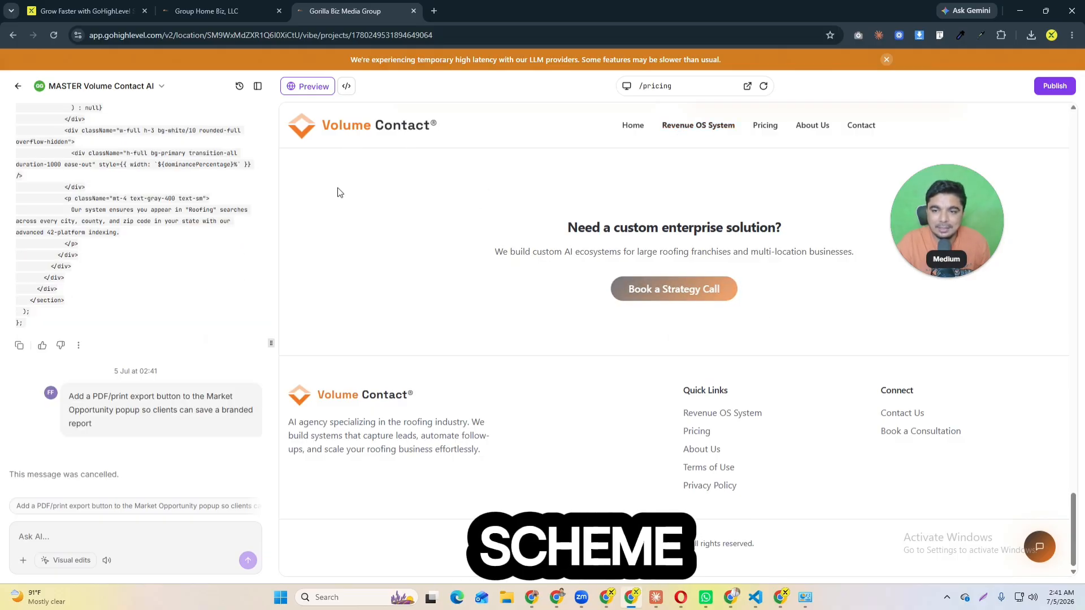
scroll(452, 331, "up", 15)
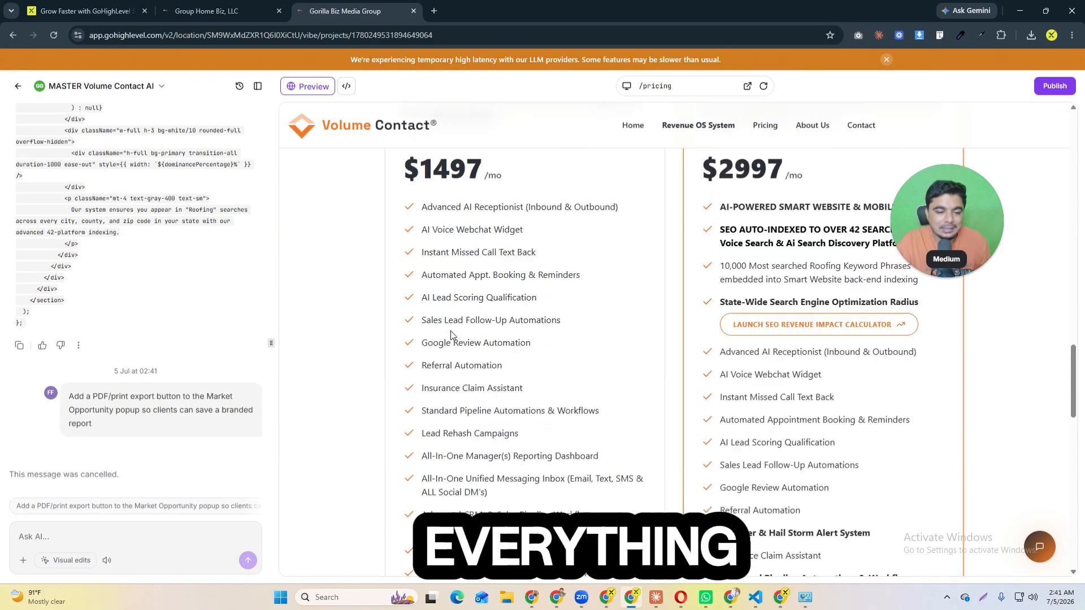
scroll(449, 330, "up", 15)
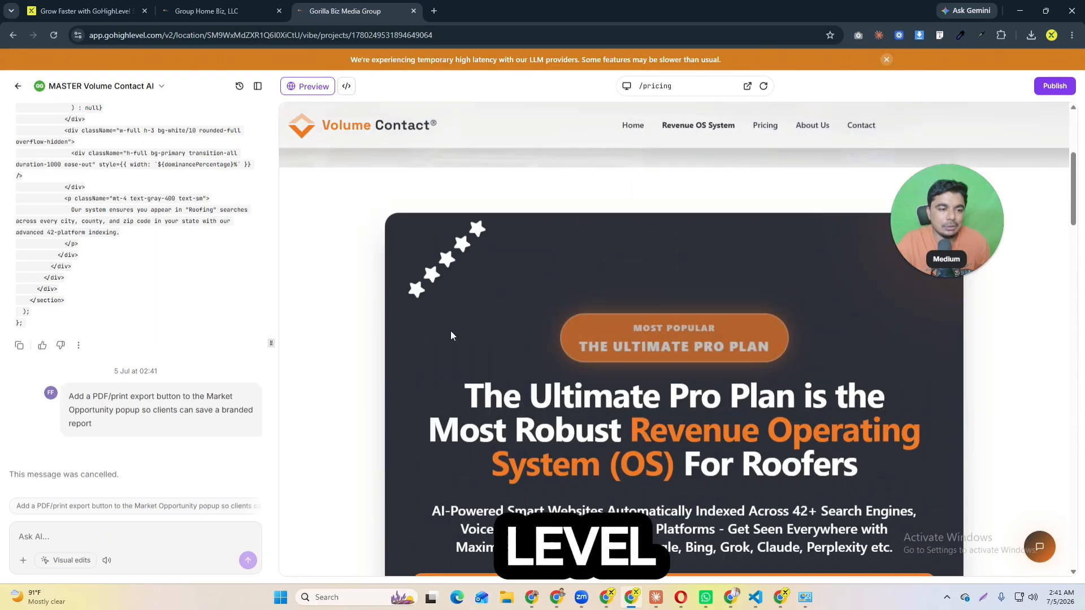
- Switch to the Gorilla Biz Media Group account's Sites area and open the Volume Contact Website from its websites list
left_click(206, 11)
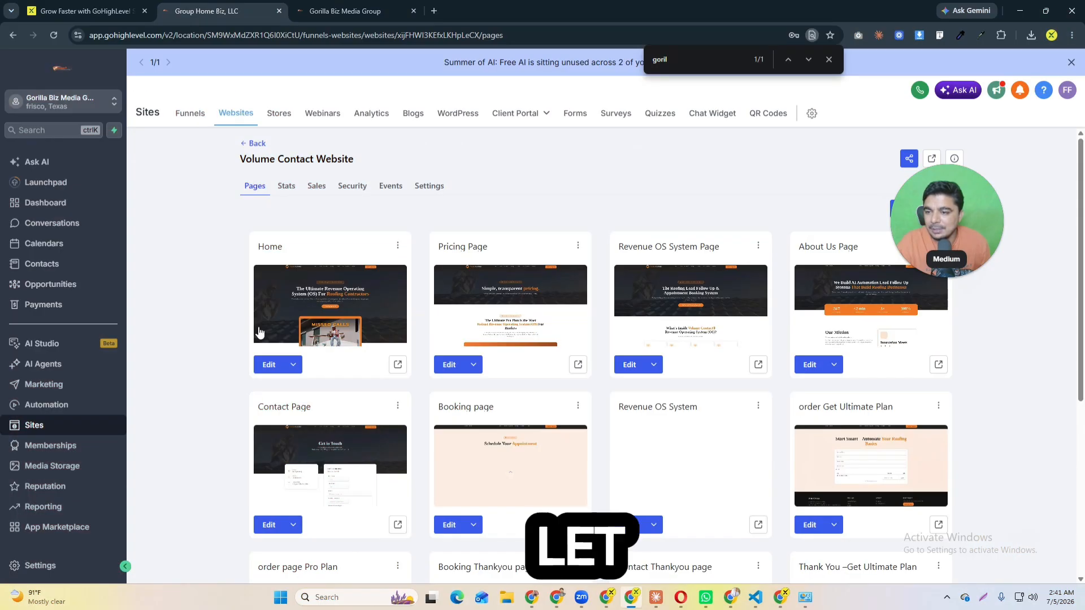
left_click(33, 430)
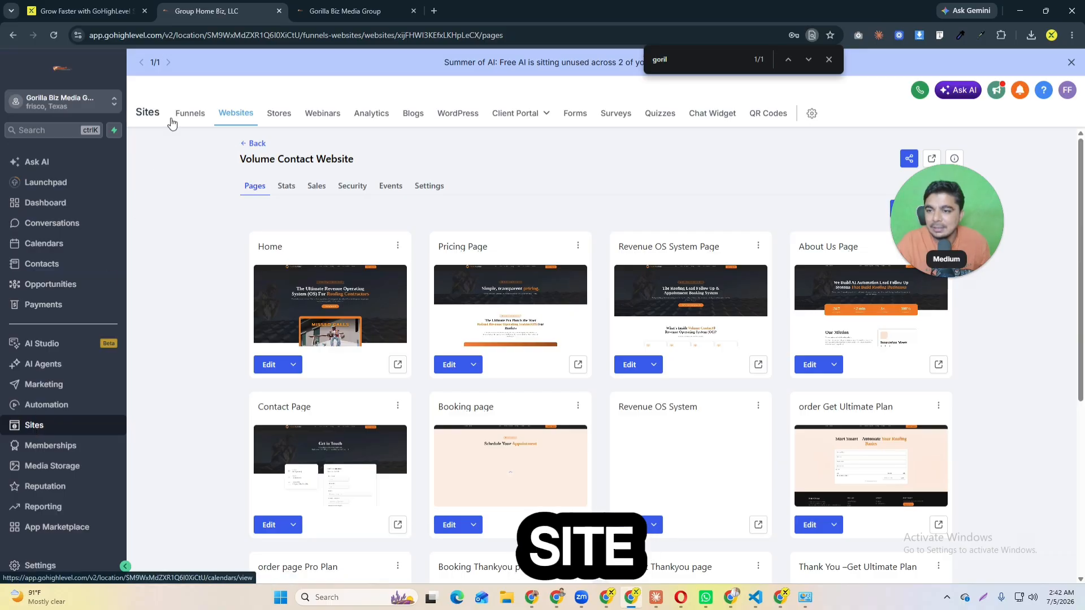
left_click(191, 114)
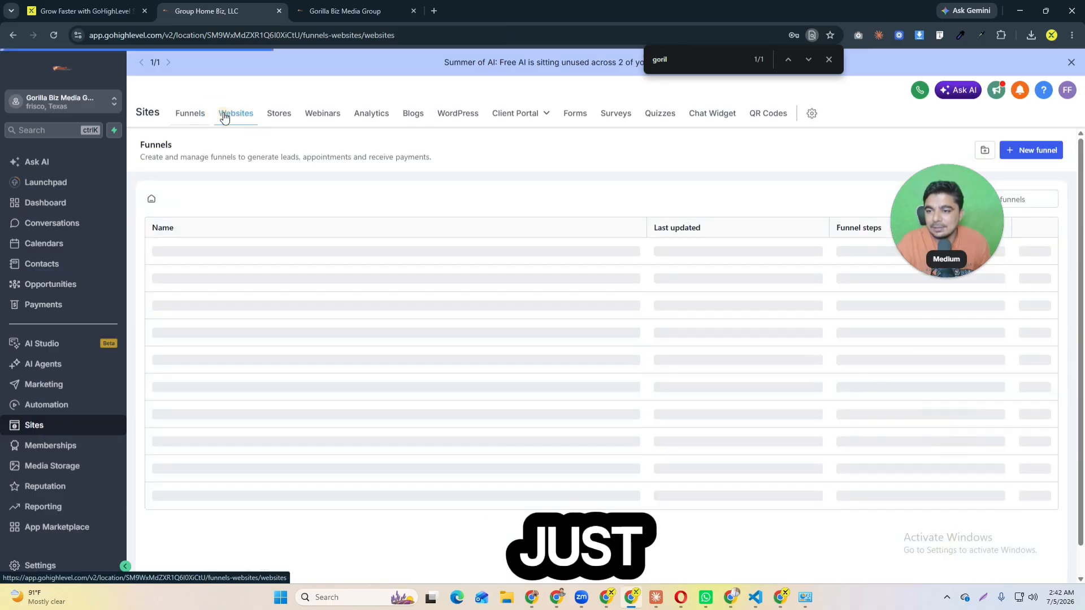
left_click(224, 117)
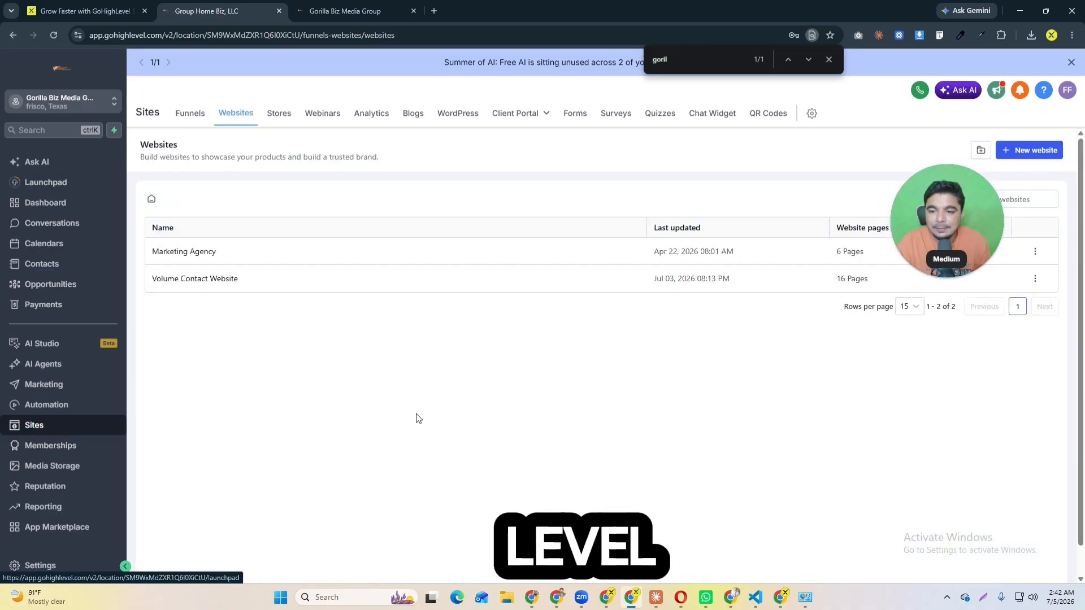
left_click(183, 280)
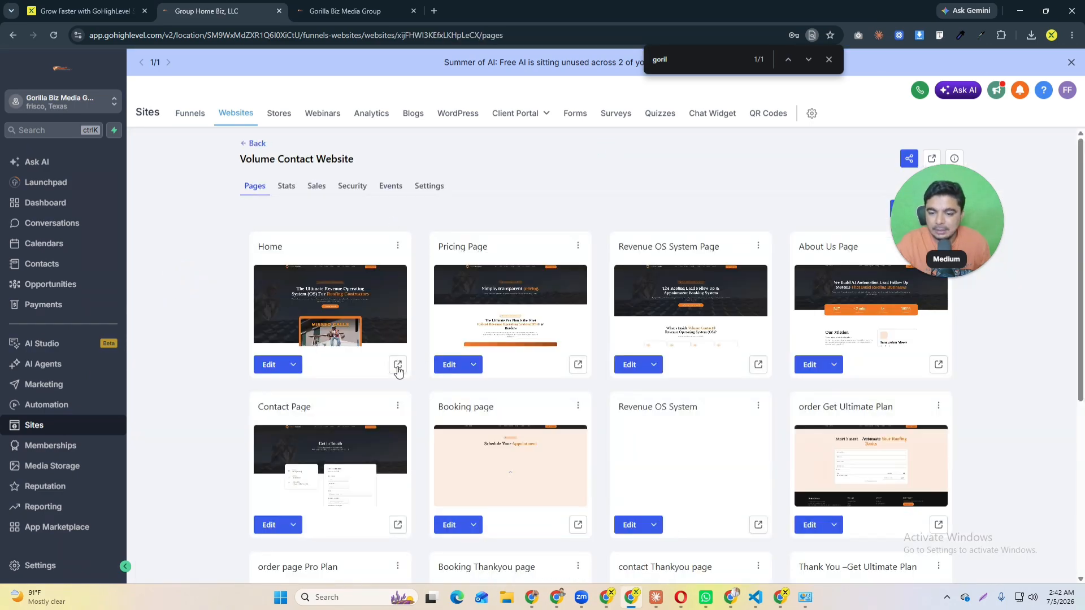
- Open the live Home page of the Volume Contact Website and look through its sections down to the missed revenue calculator
left_click(398, 366)
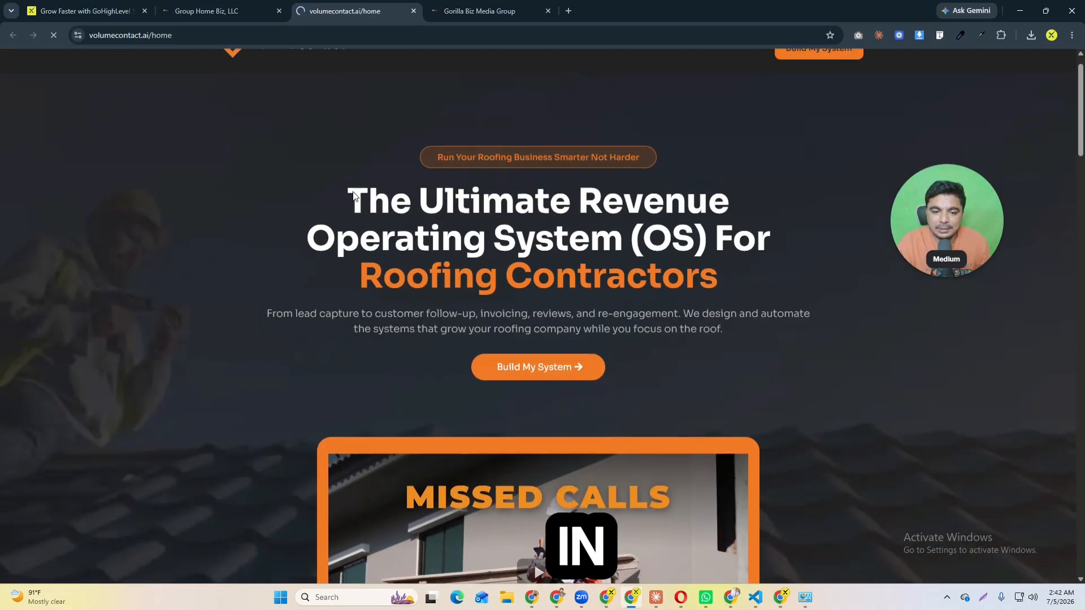
scroll(352, 192, "down", 4)
scroll(354, 196, "down", 5)
scroll(354, 196, "down", 15)
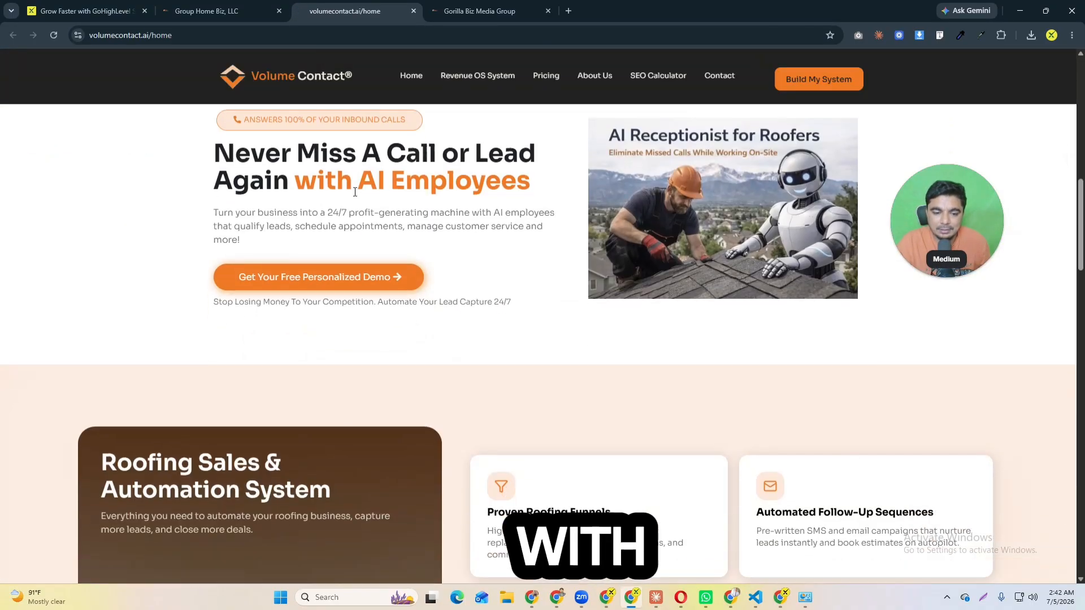
scroll(476, 278, "down", 5)
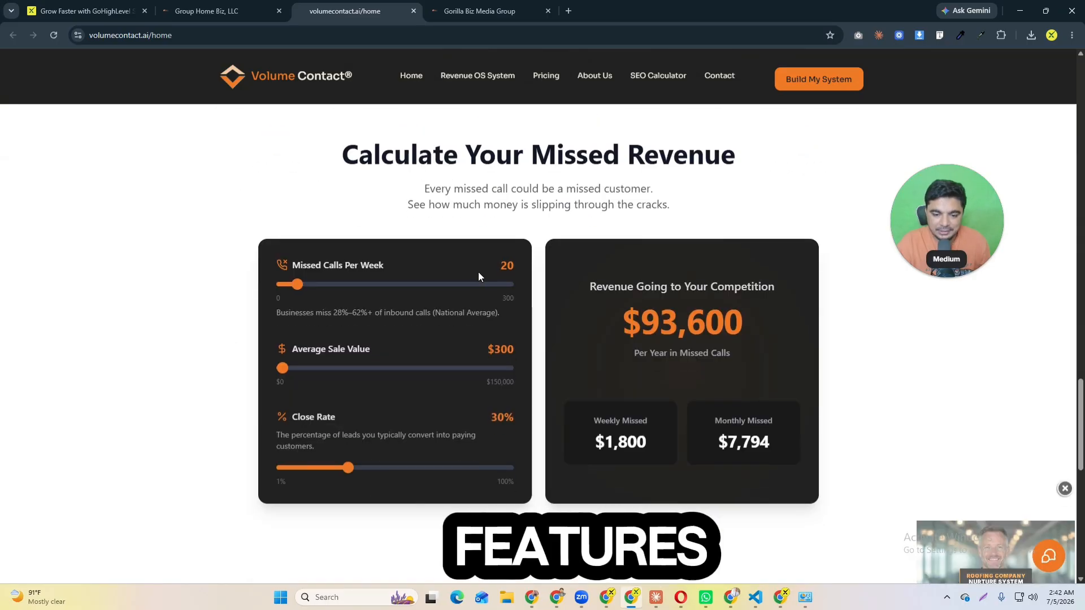
- Try the missed revenue calculator with 148 missed calls per week and a higher average sale value, and view the page footer
left_click_drag(297, 284, 393, 282)
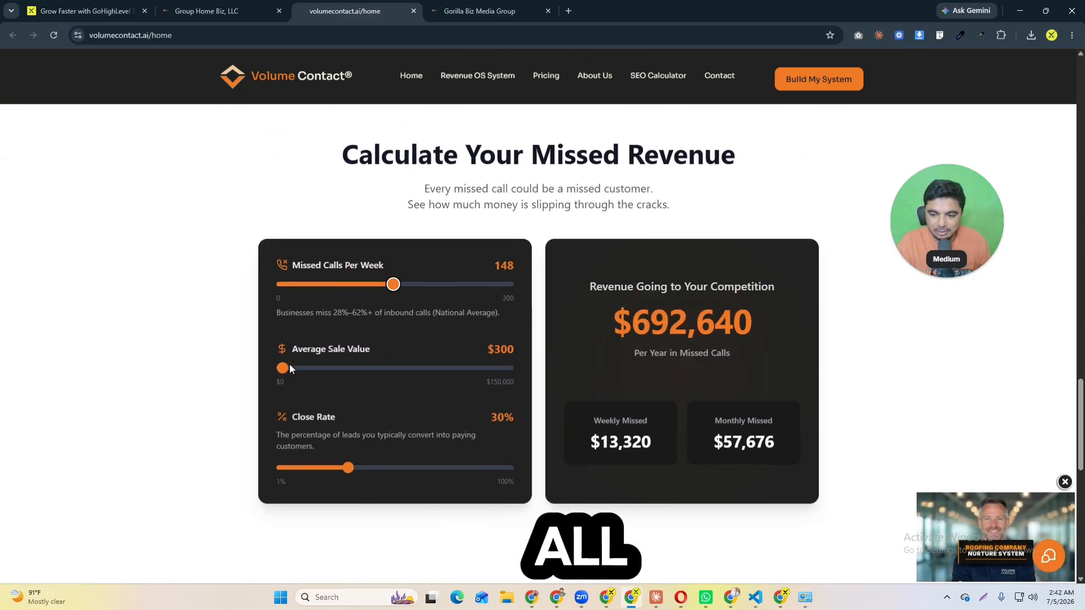
left_click_drag(288, 366, 356, 367)
scroll(568, 252, "down", 10)
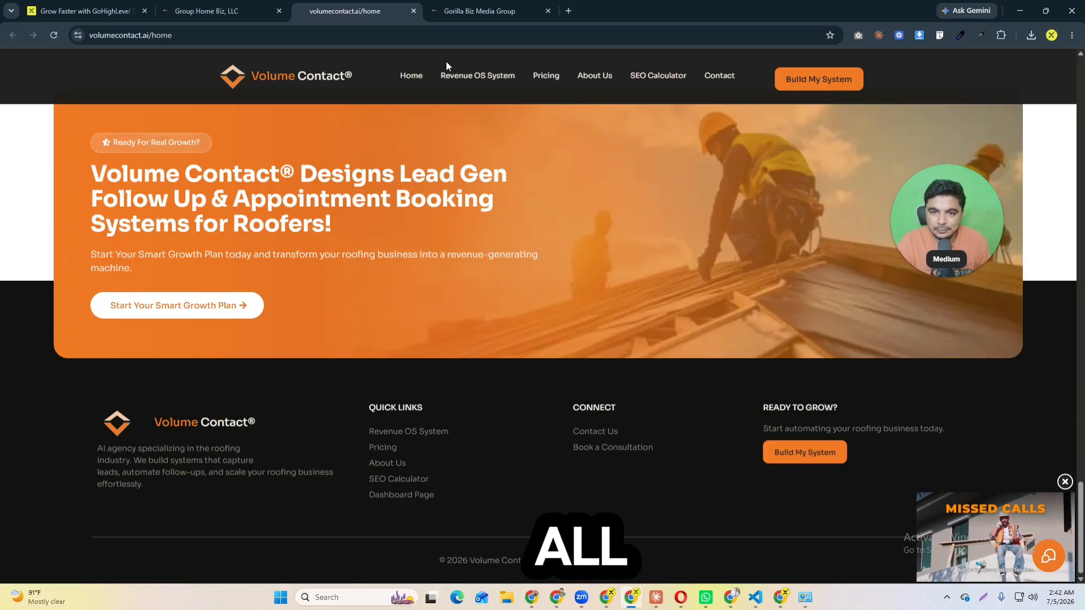
- View the live Revenue OS System page and compare it with the AI Studio project, previewing that project's Home page
left_click(450, 78)
scroll(531, 174, "down", 20)
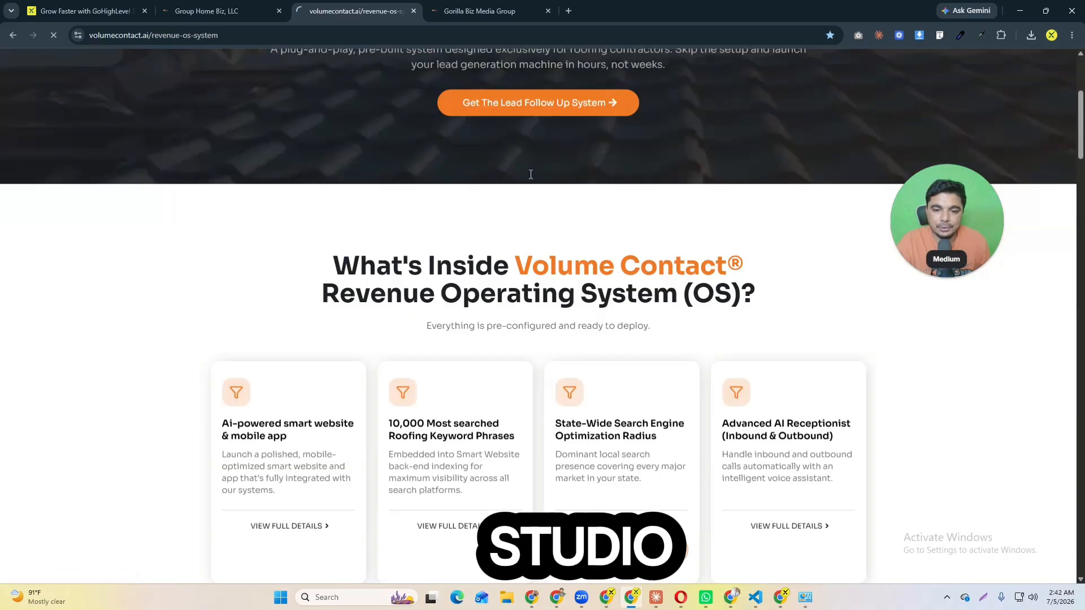
left_click(490, 6)
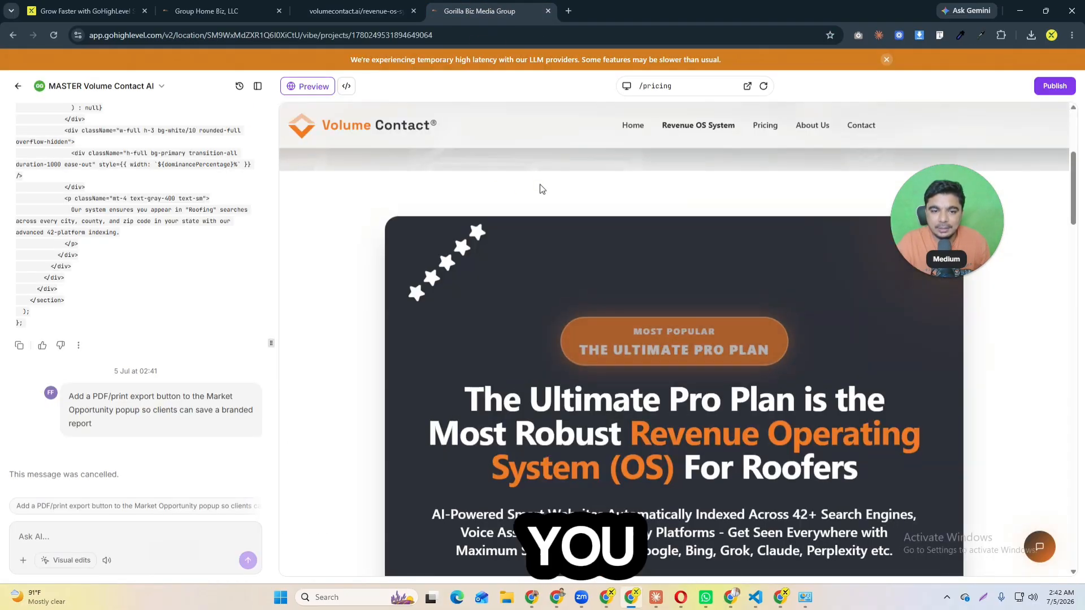
scroll(541, 184, "up", 5)
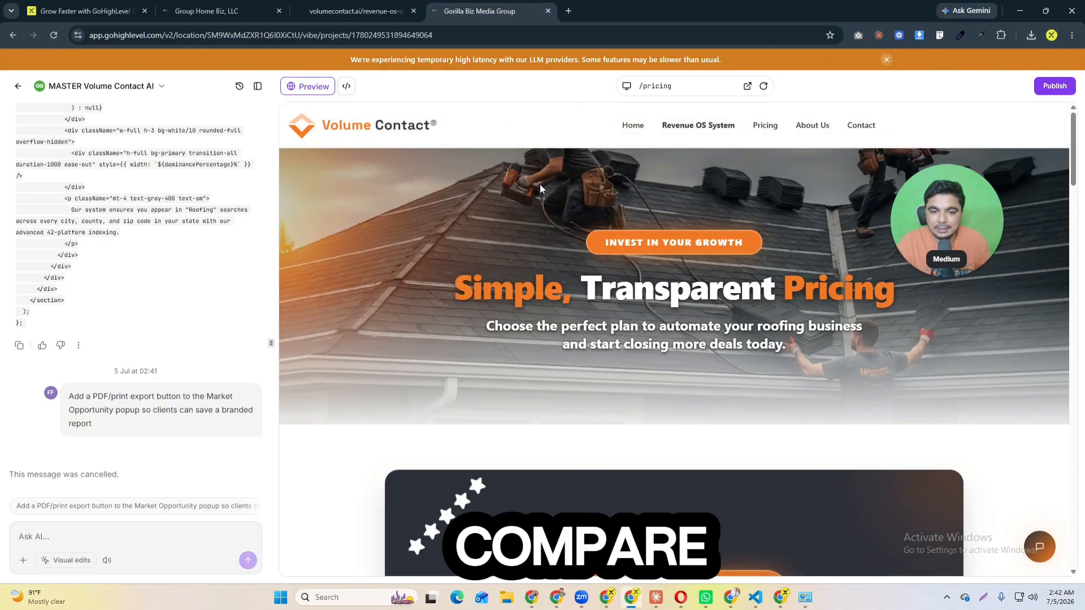
left_click(633, 125)
- Return to the Volume Contact Website's page list and review the live Home page again down to its revenue calculator
key("ctrl+shift+Tab")
key("ctrl+shift+Tab")
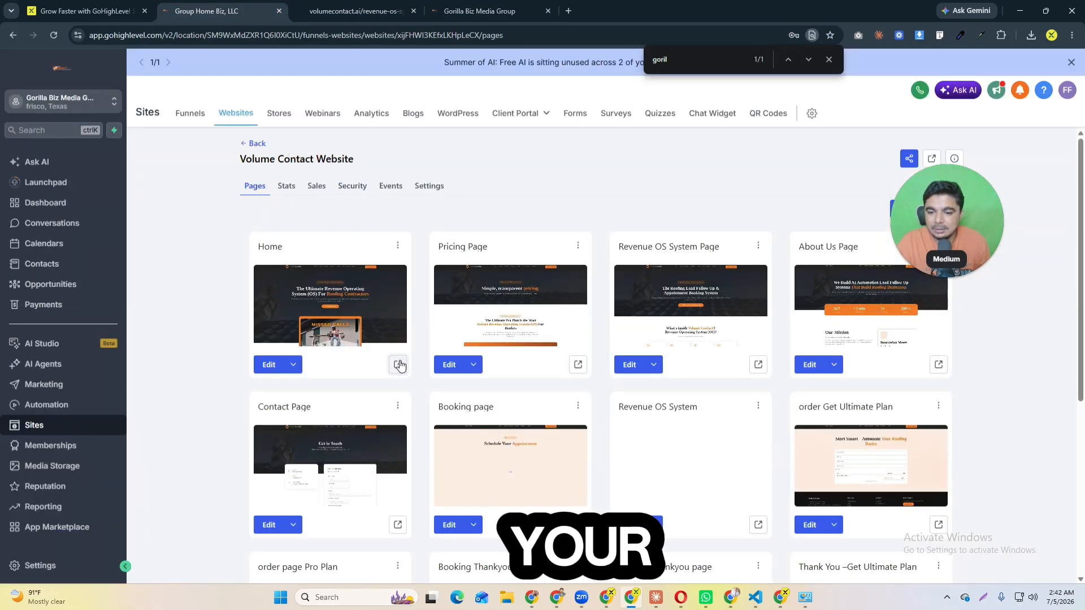
left_click(398, 365)
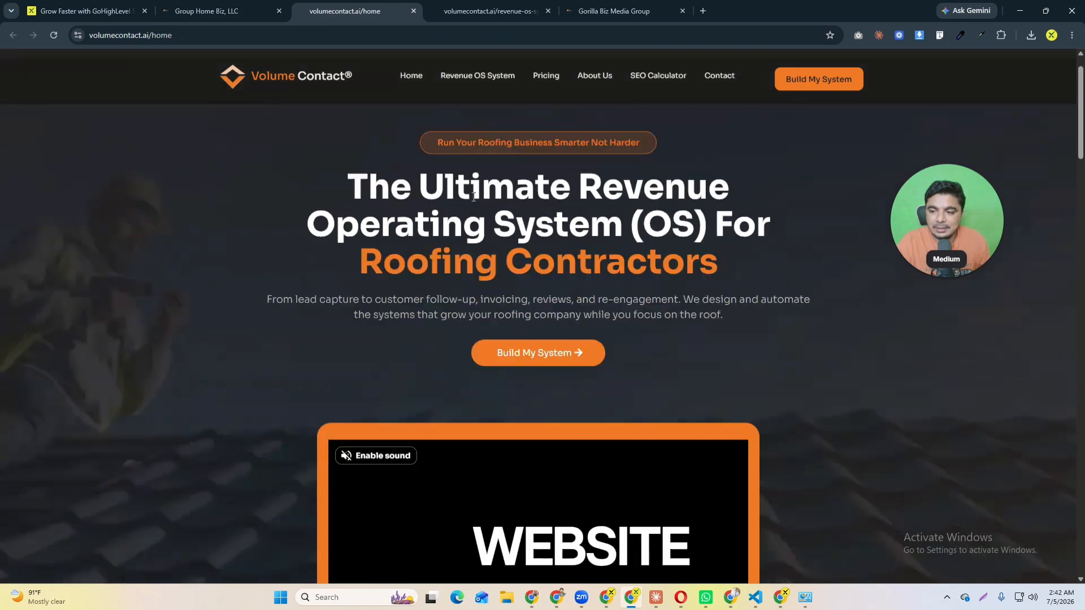
scroll(370, 320, "down", 6)
scroll(653, 249, "down", 5)
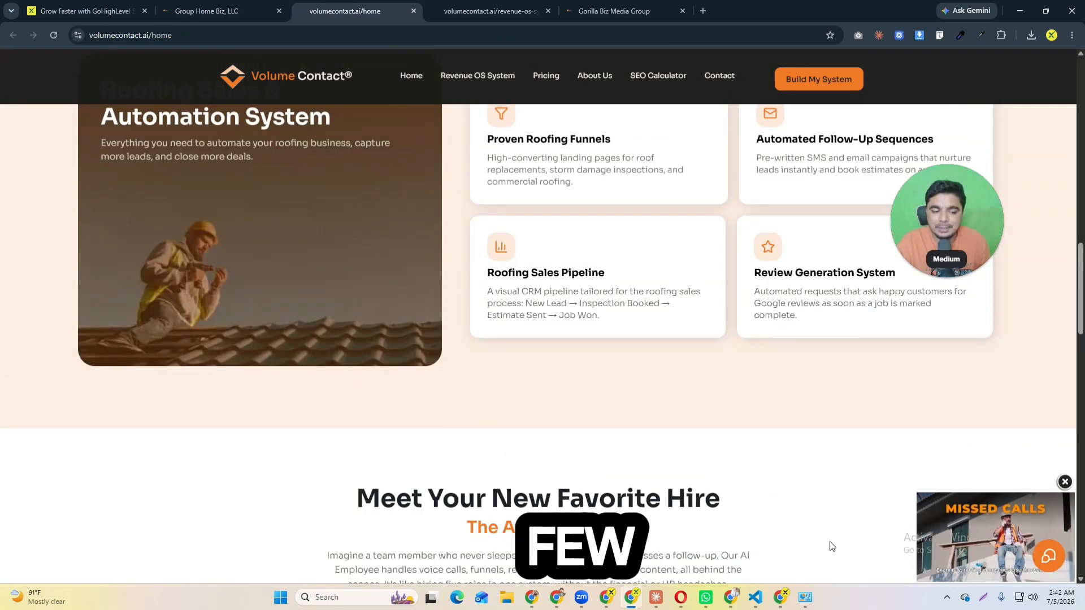
scroll(274, 289, "down", 10)
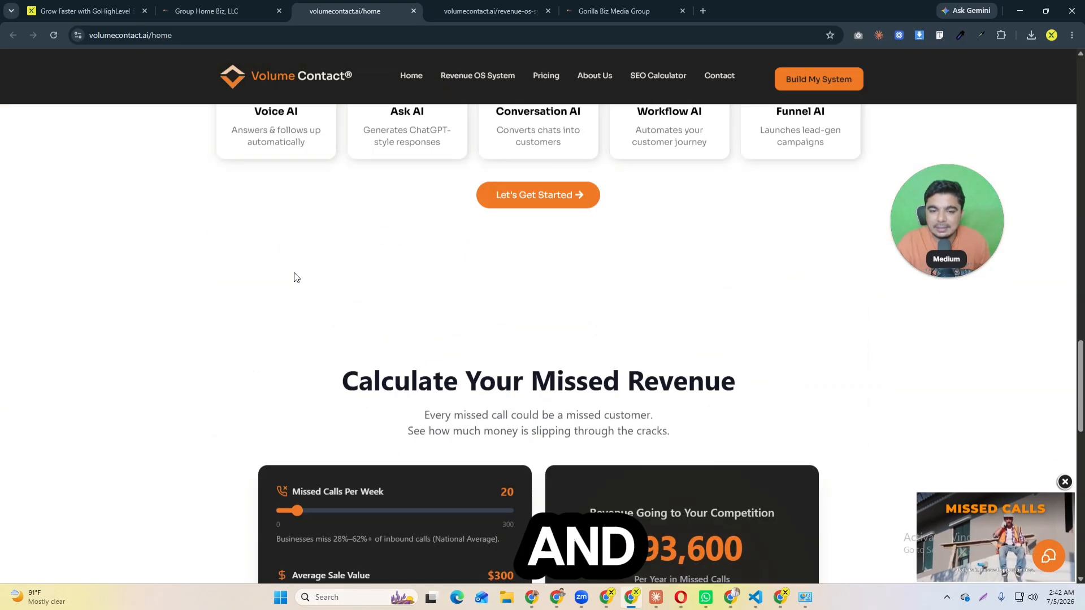
- Open the Home page in the website page builder, and close the two live site tabs and the browser's find bar
left_click(228, 11)
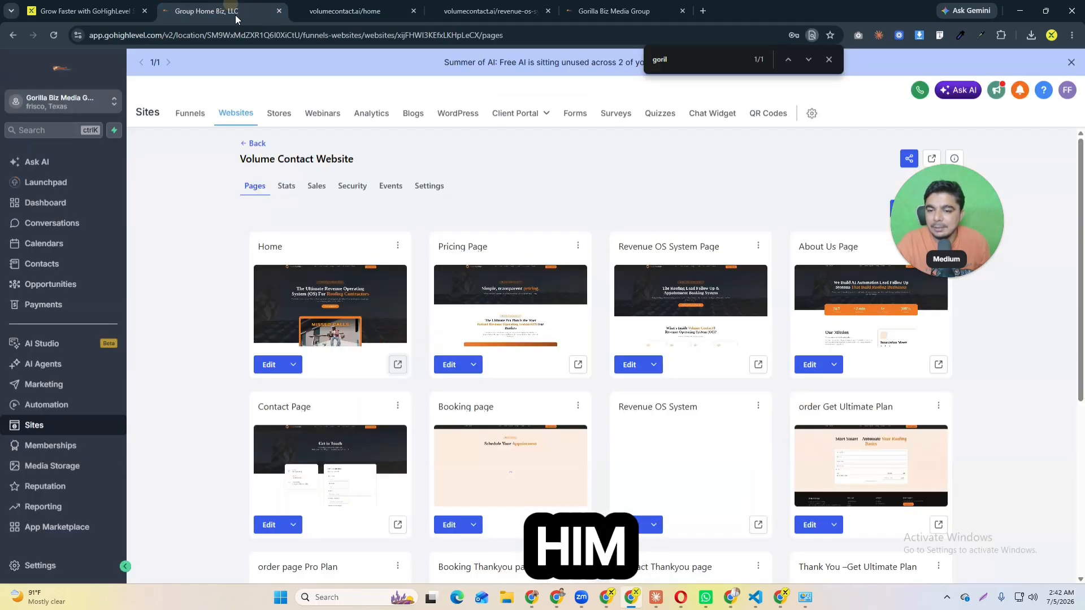
left_click(269, 365)
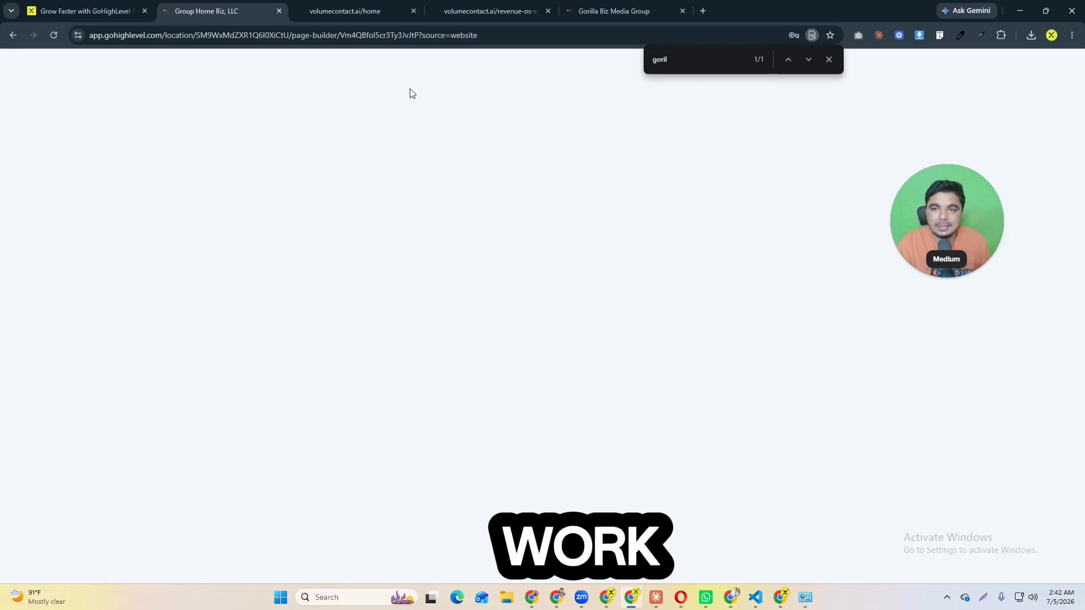
left_click(414, 11)
left_click(414, 11)
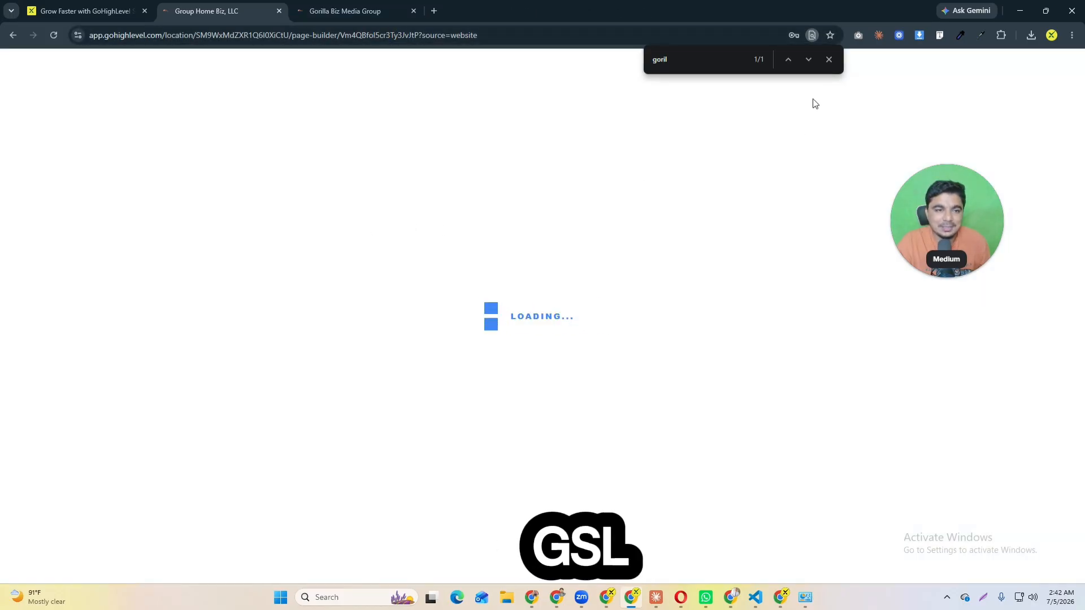
left_click(829, 60)
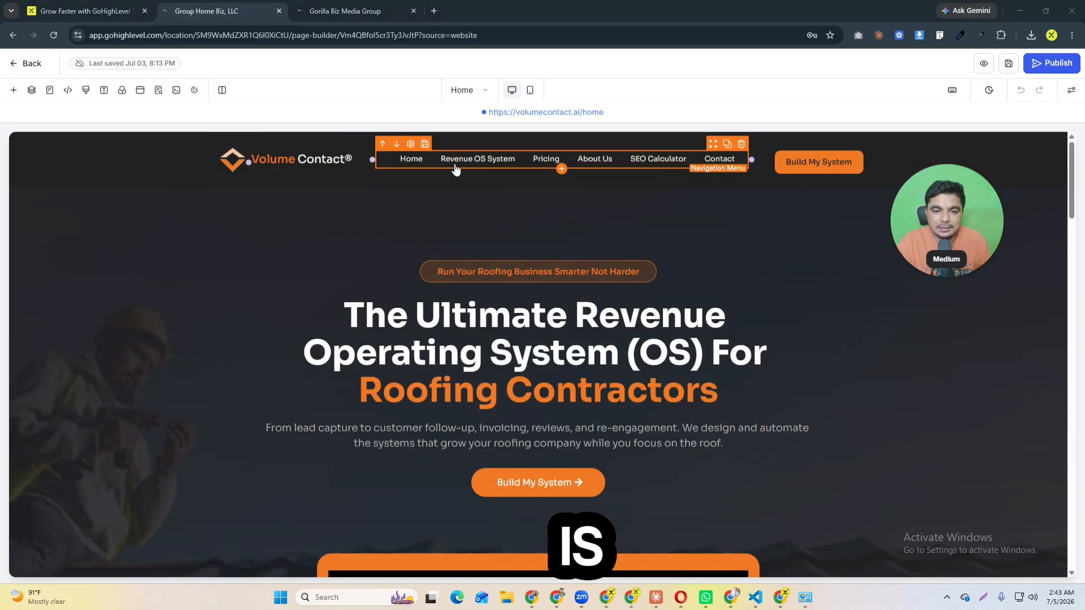
- Examine the Home page in the builder down to the footer, including a headline's settings, the quick-add elements and the custom code block
scroll(486, 270, "down", 3)
left_click(443, 196)
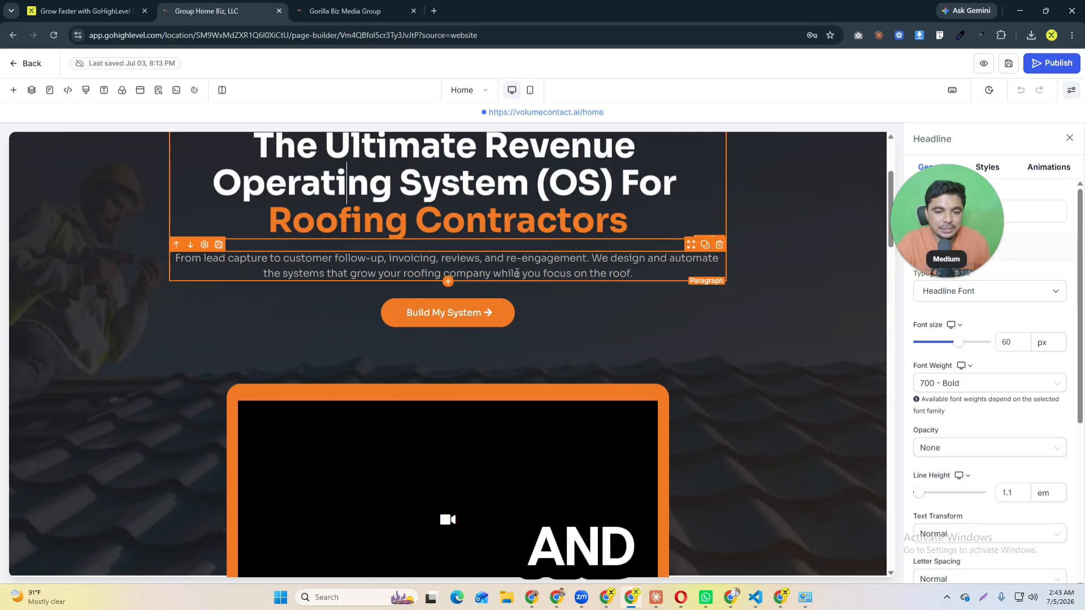
scroll(513, 269, "down", 7)
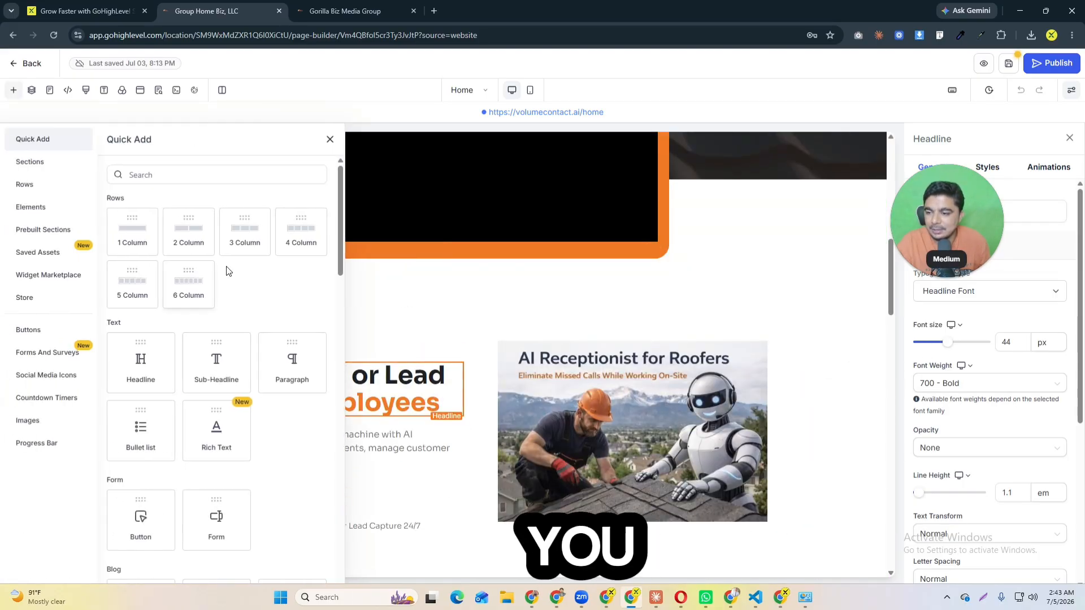
left_click(330, 141)
scroll(409, 299, "down", 12)
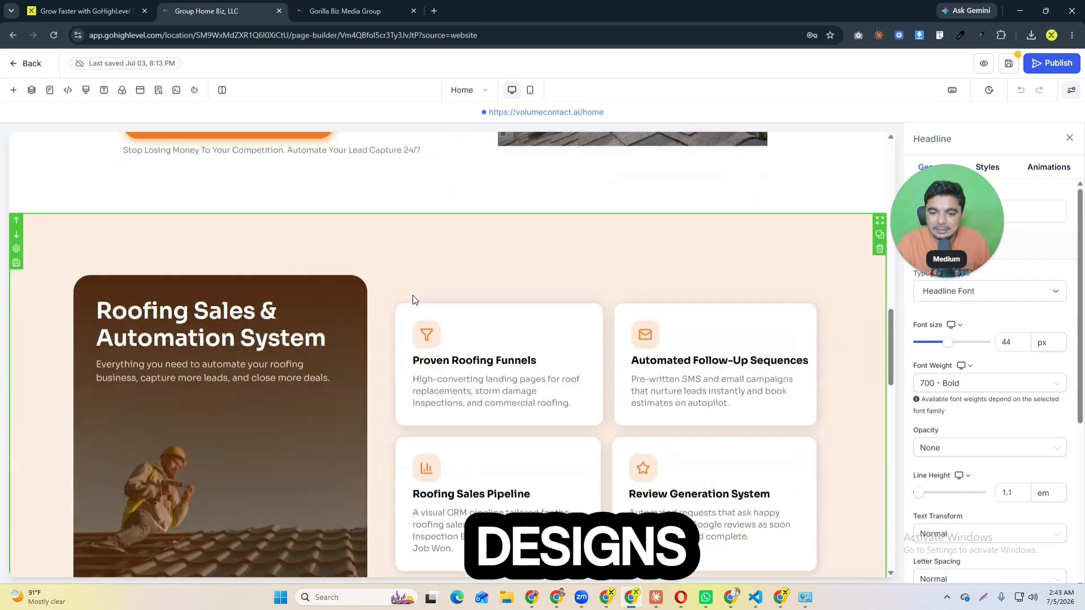
scroll(414, 299, "down", 14)
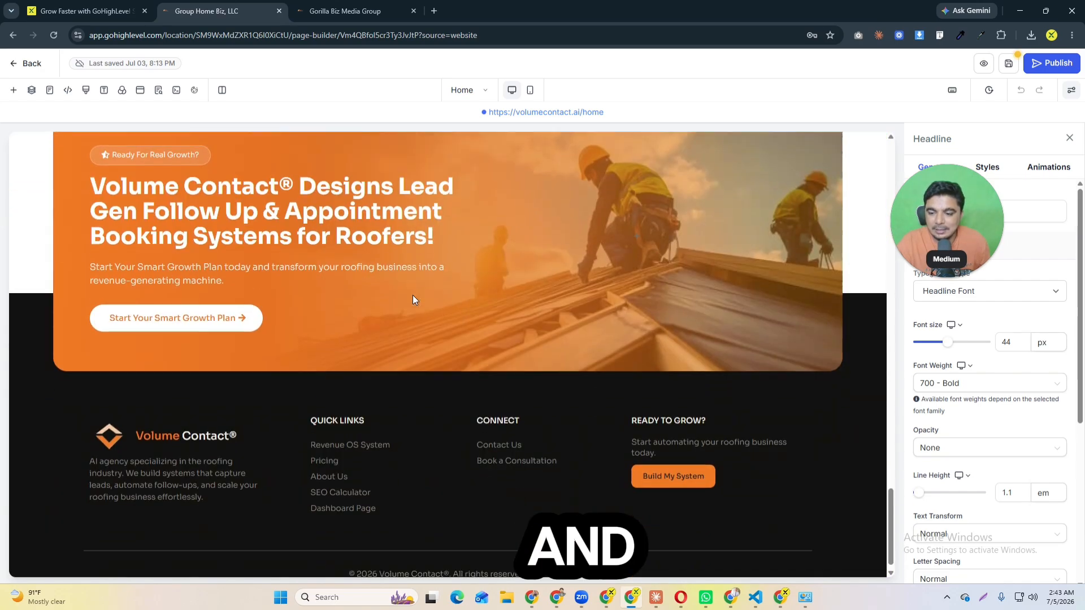
scroll(415, 298, "up", 2)
scroll(413, 295, "up", 5)
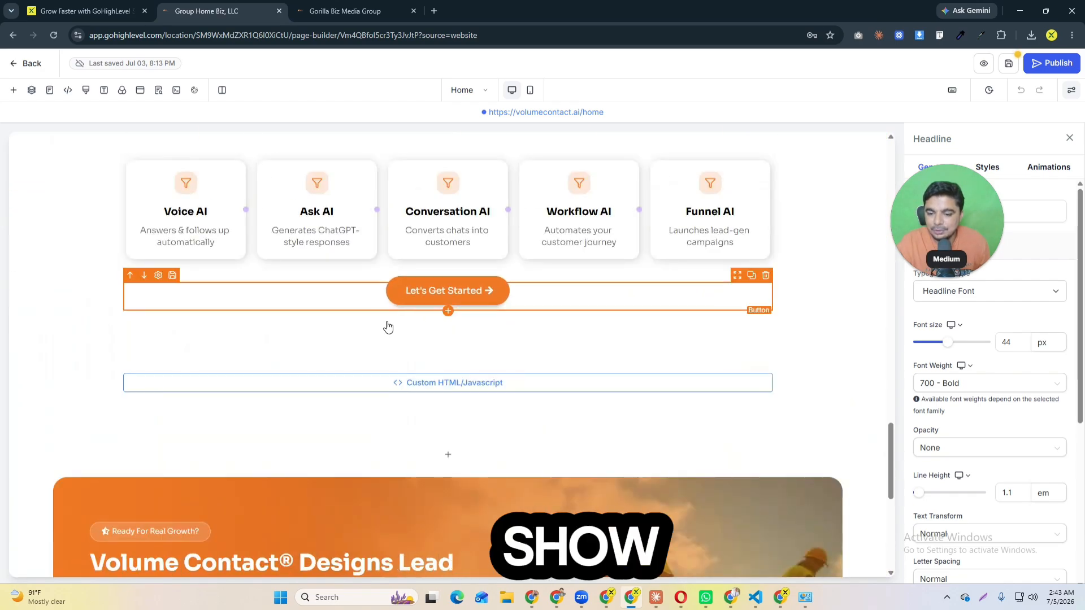
- Open a preview of the Home page from the page builder
left_click(345, 11)
left_click(223, 10)
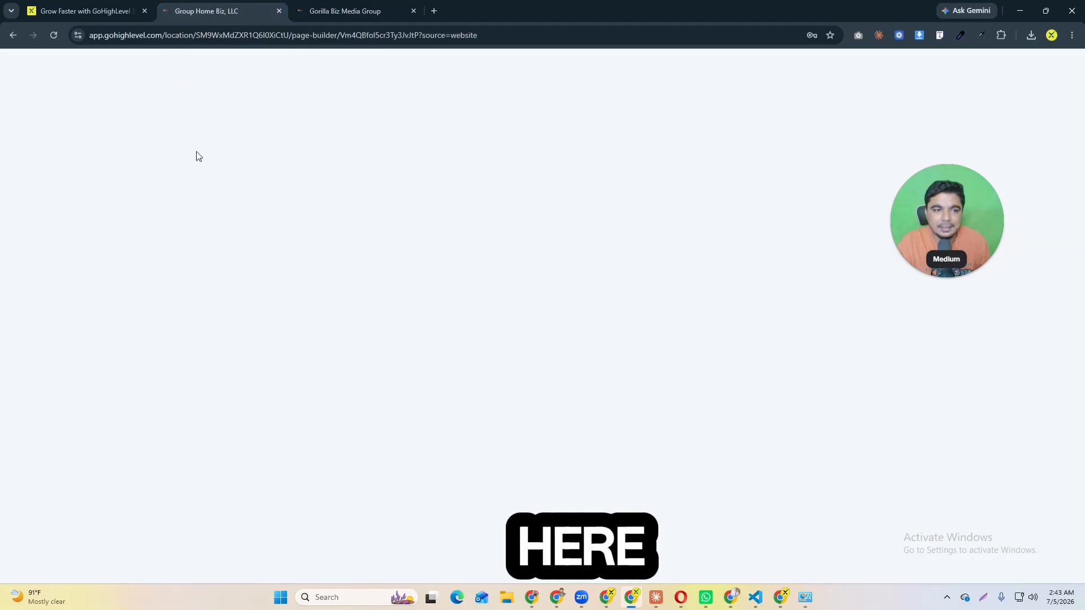
left_click(982, 70)
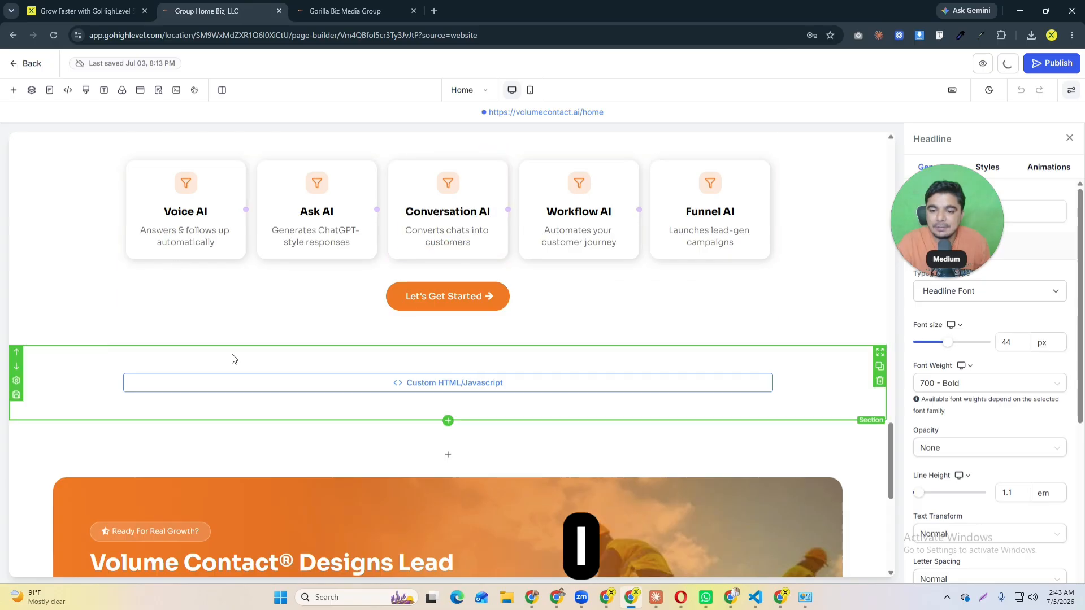
left_click(544, 114)
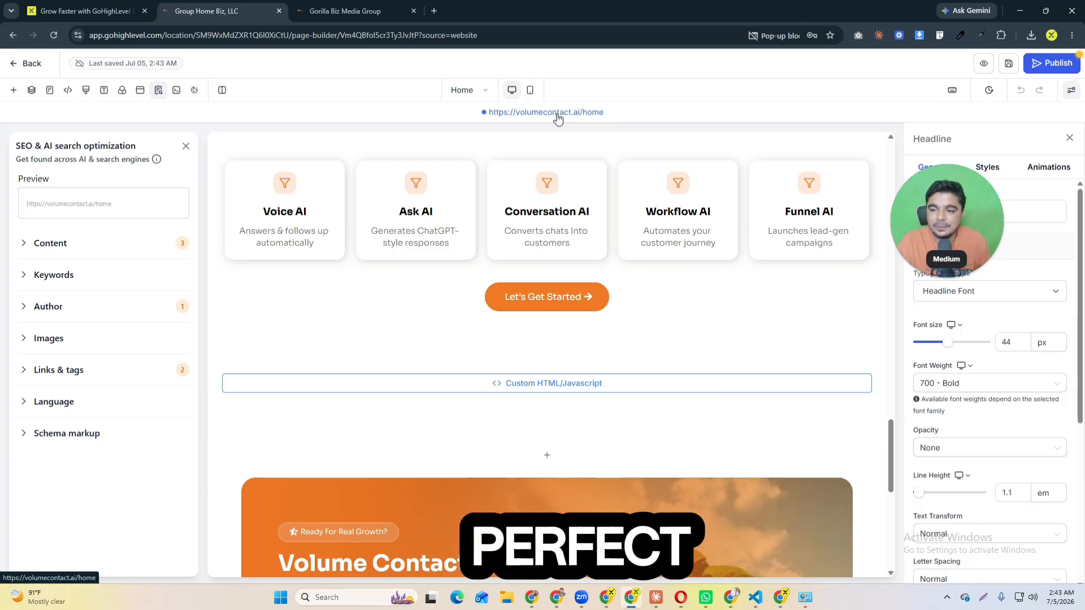
left_click(984, 63)
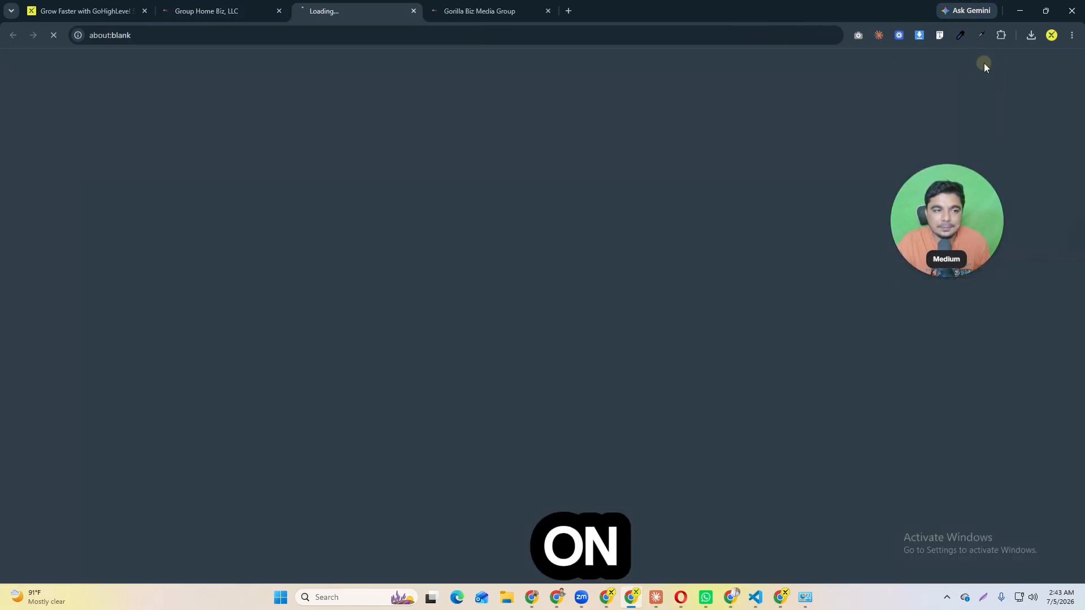
- Return to the page builder, check the Home page footer and switch to editing the Revenue OS System Page
left_click(239, 9)
scroll(407, 203, "down", 5)
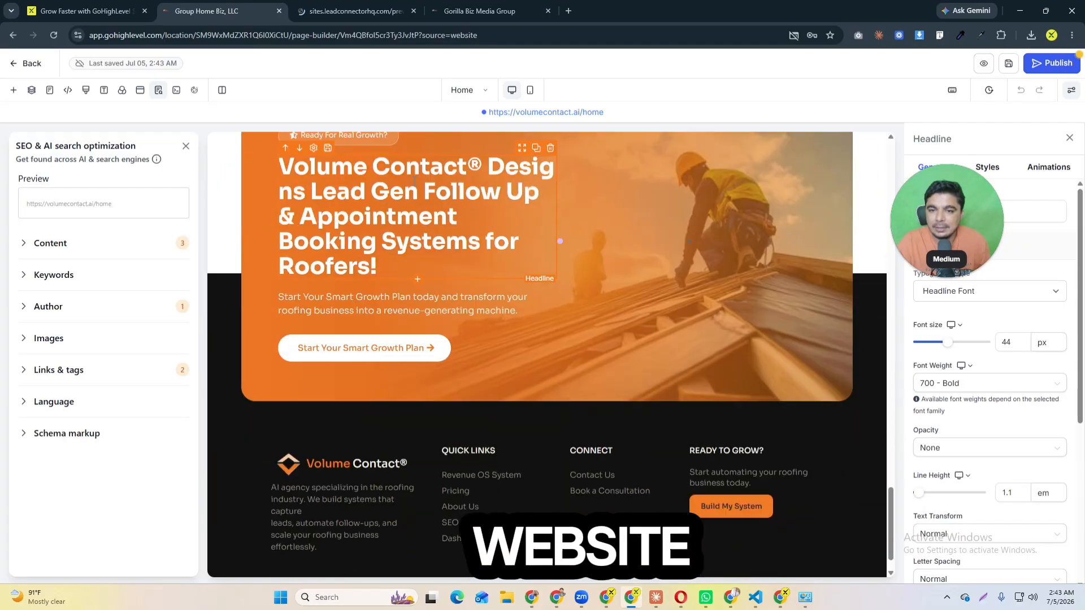
scroll(414, 180, "down", 1)
left_click(478, 93)
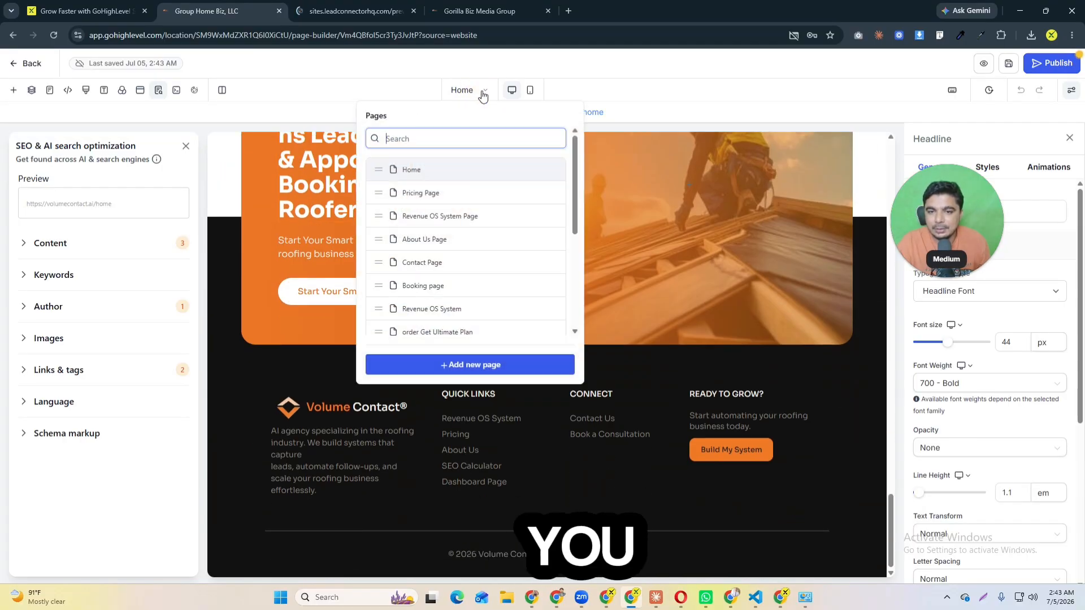
left_click(416, 219)
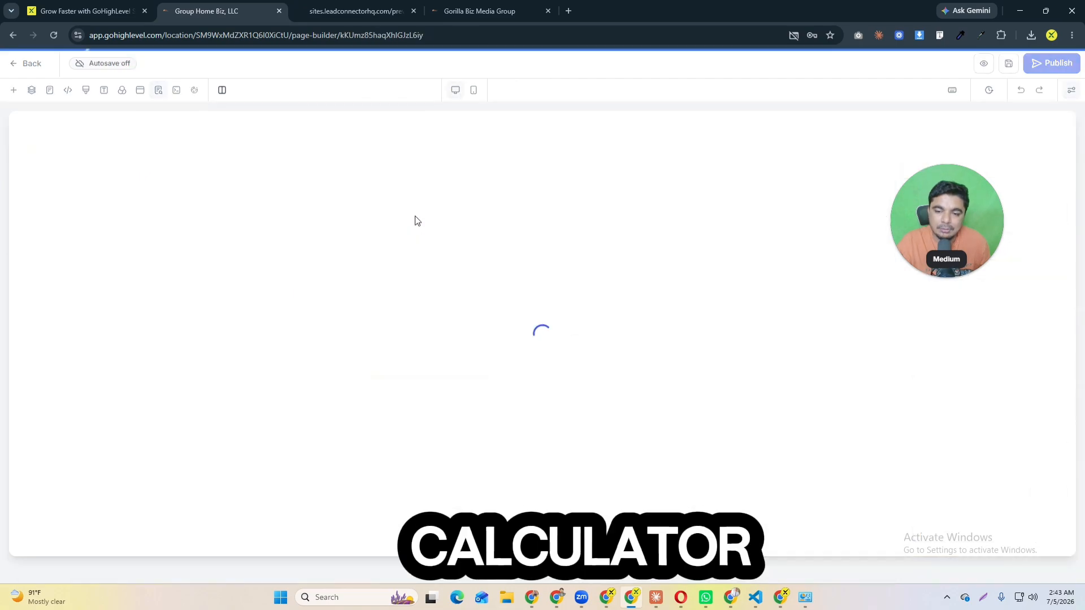
- Test the previewed Home page's calculator with 113 missed calls per week, a $67,500 average sale value and a higher close rate
left_click(372, 7)
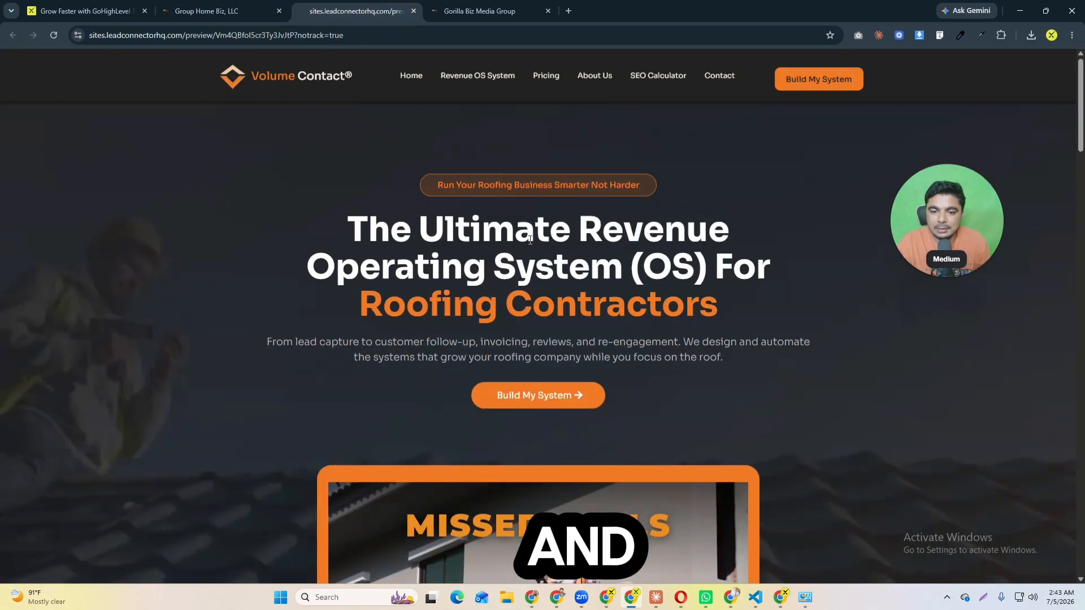
scroll(531, 241, "down", 15)
scroll(530, 242, "down", 12)
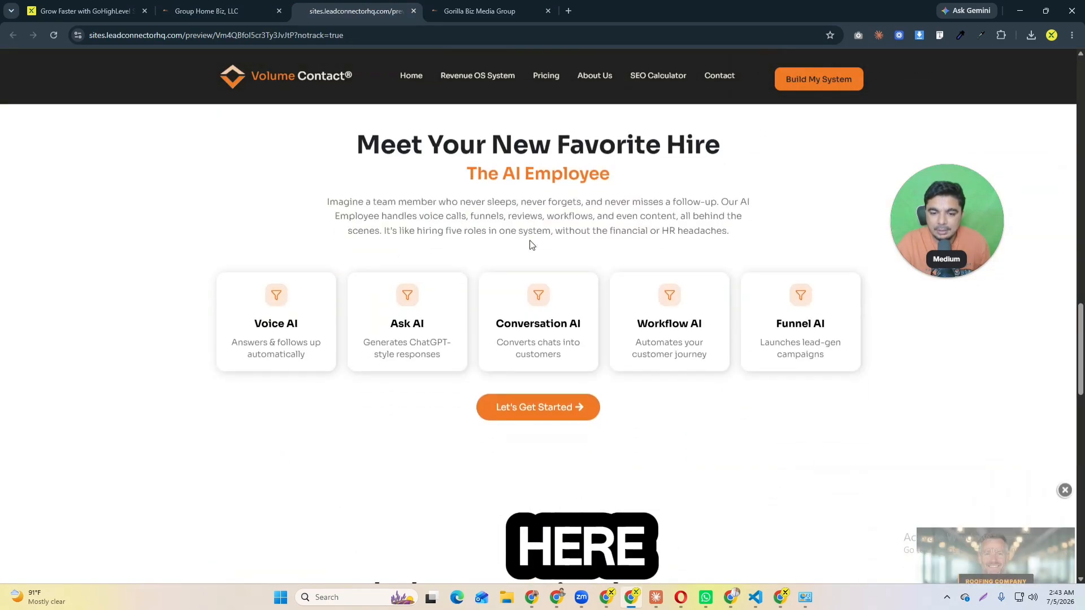
left_click_drag(303, 227, 365, 237)
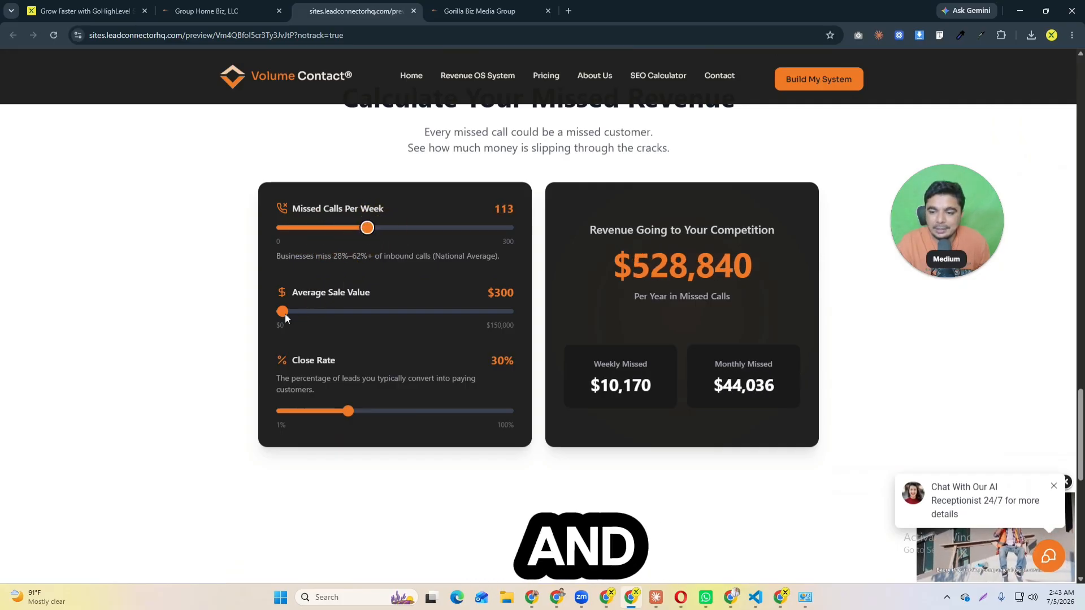
left_click_drag(285, 314, 381, 351)
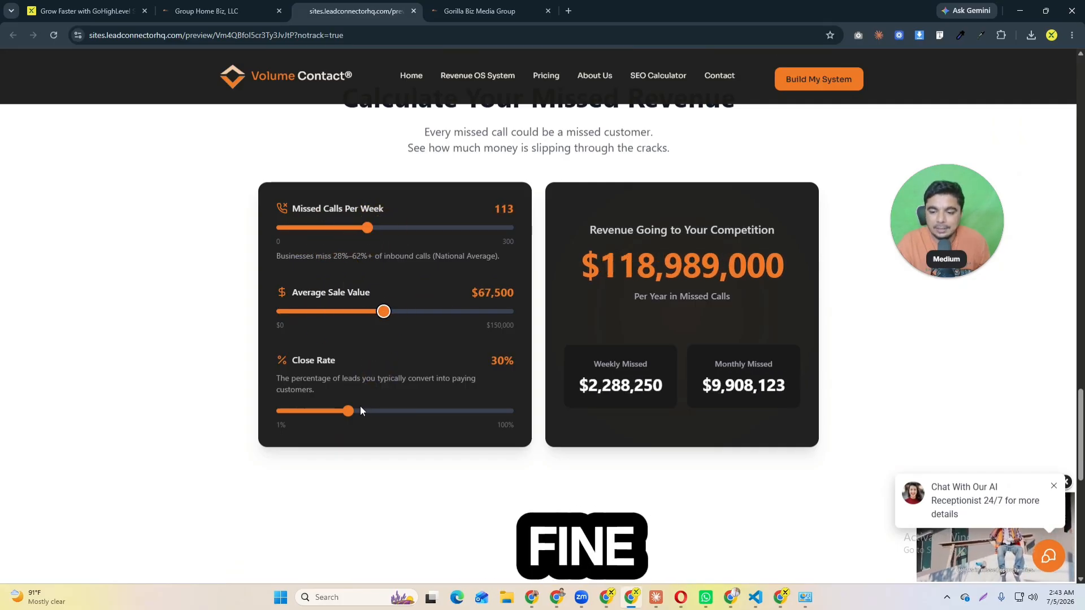
left_click_drag(356, 411, 387, 410)
- Preview the Revenue OS System page and look through its feature cards down to the contact form
left_click(479, 76)
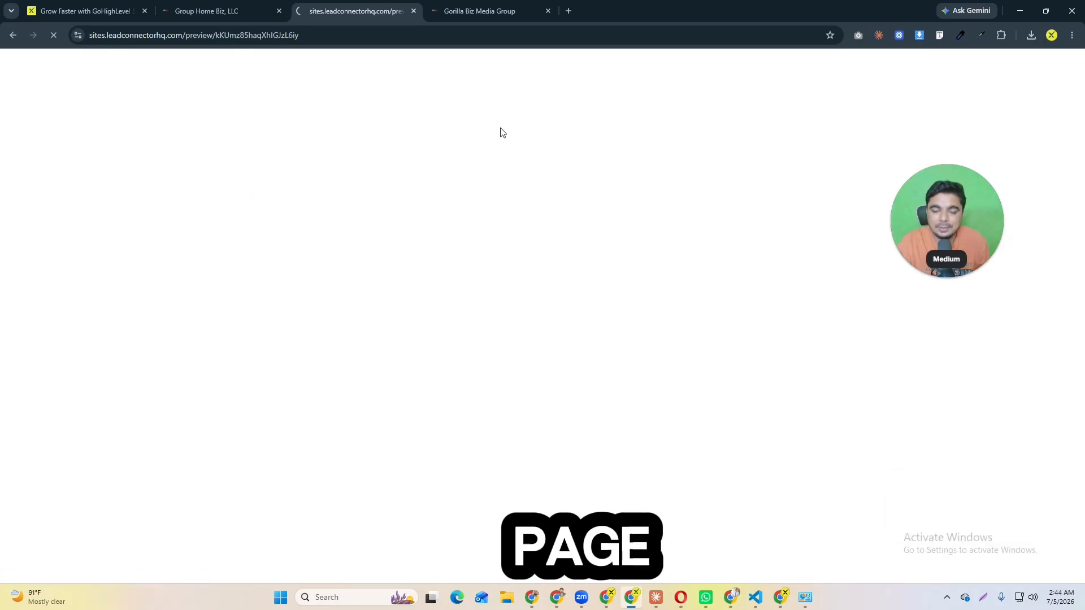
scroll(501, 133, "down", 15)
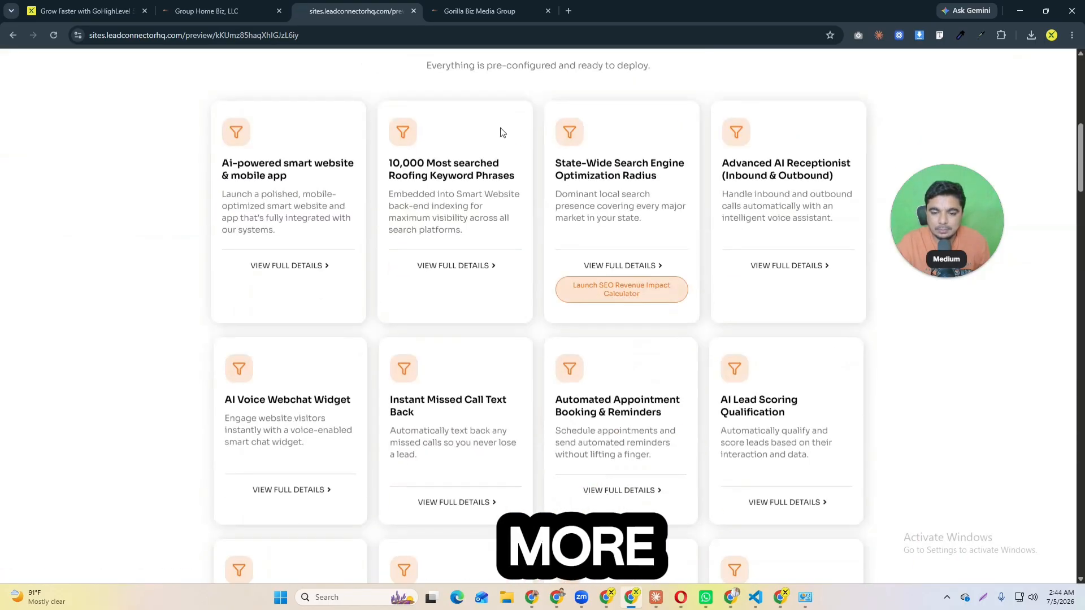
scroll(501, 133, "down", 20)
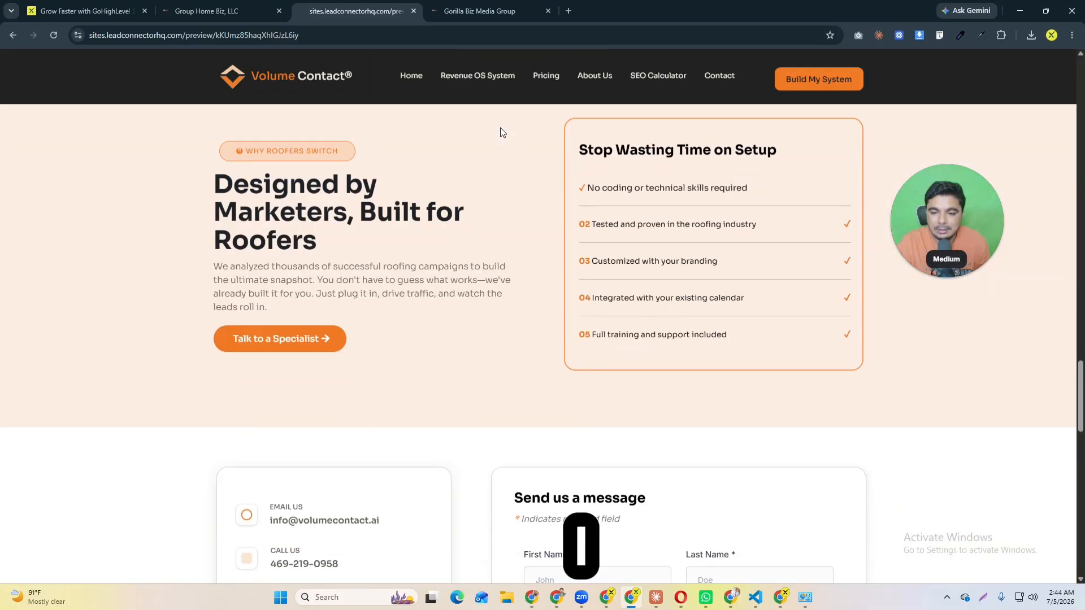
- Look through the contact form and closing banner of the previewed Revenue OS System page, and open the SEO Calculator page
scroll(500, 133, "down", 15)
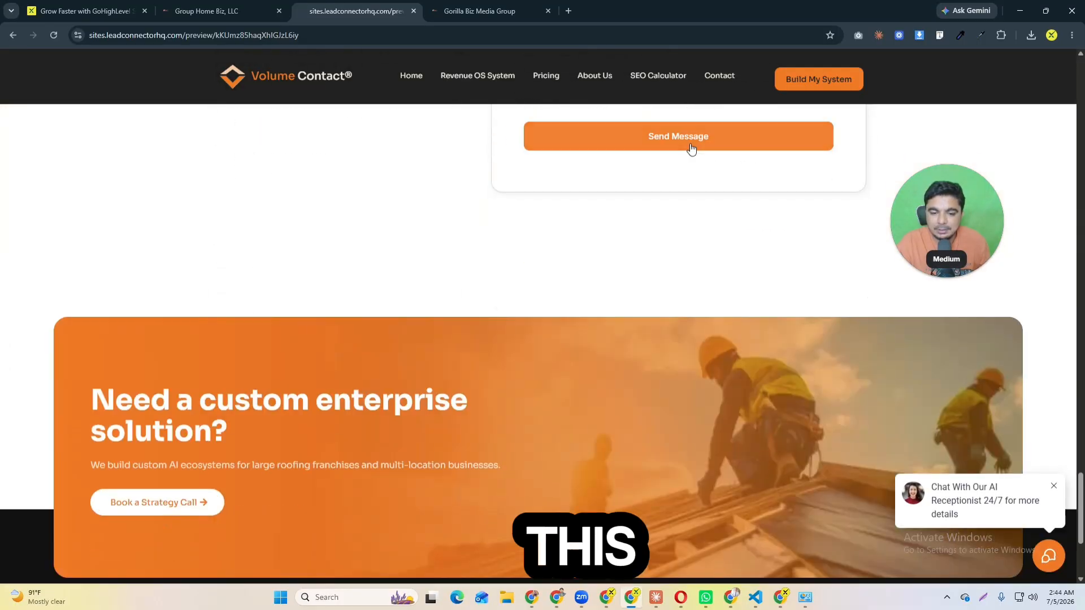
scroll(690, 150, "up", 10)
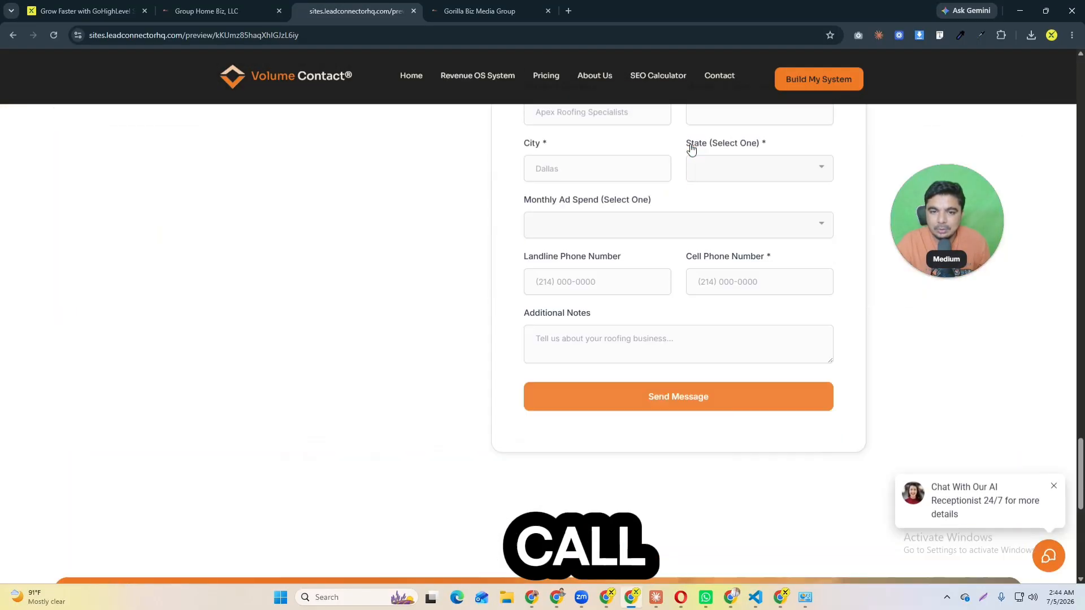
left_click(635, 80)
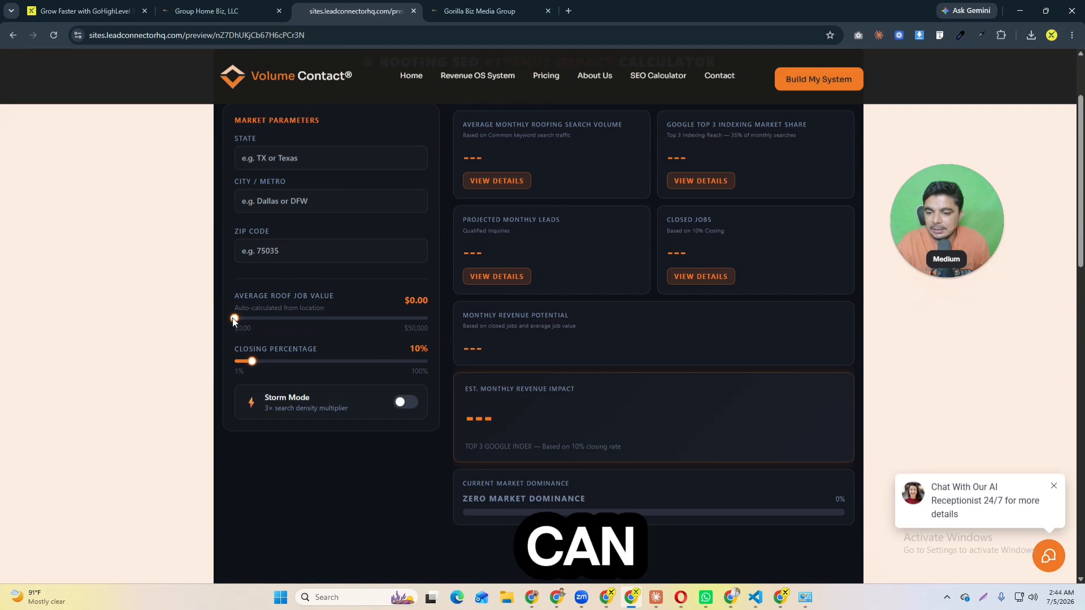
- Test the SEO revenue calculator with a $17,500 average roof job value, a 50% closing percentage and "tasz" as the state
left_click_drag(235, 318, 293, 331)
left_click_drag(252, 362, 331, 356)
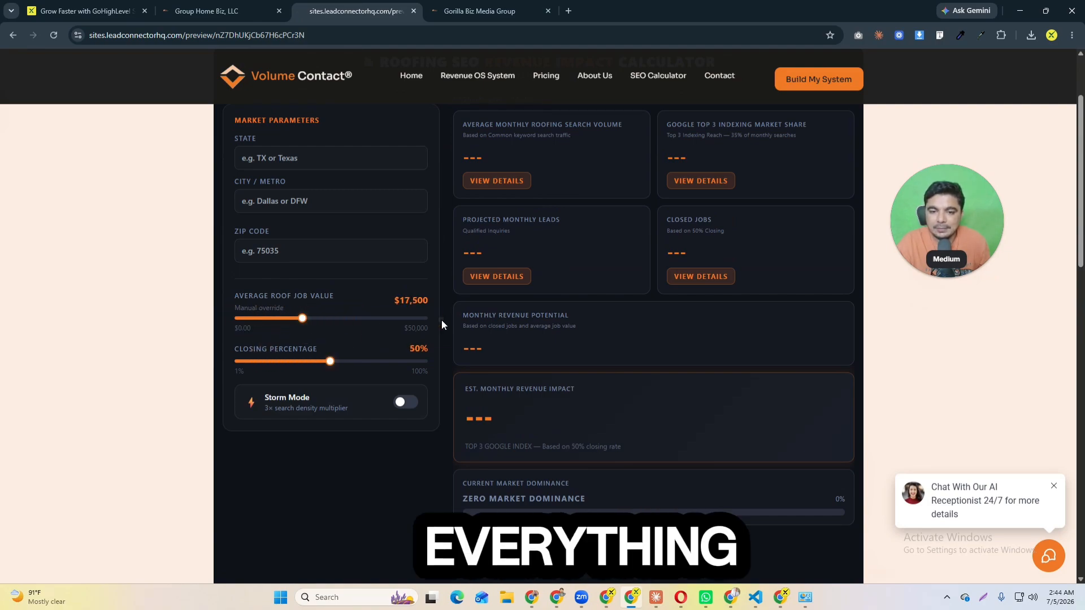
scroll(442, 320, "up", 2)
left_click(309, 272)
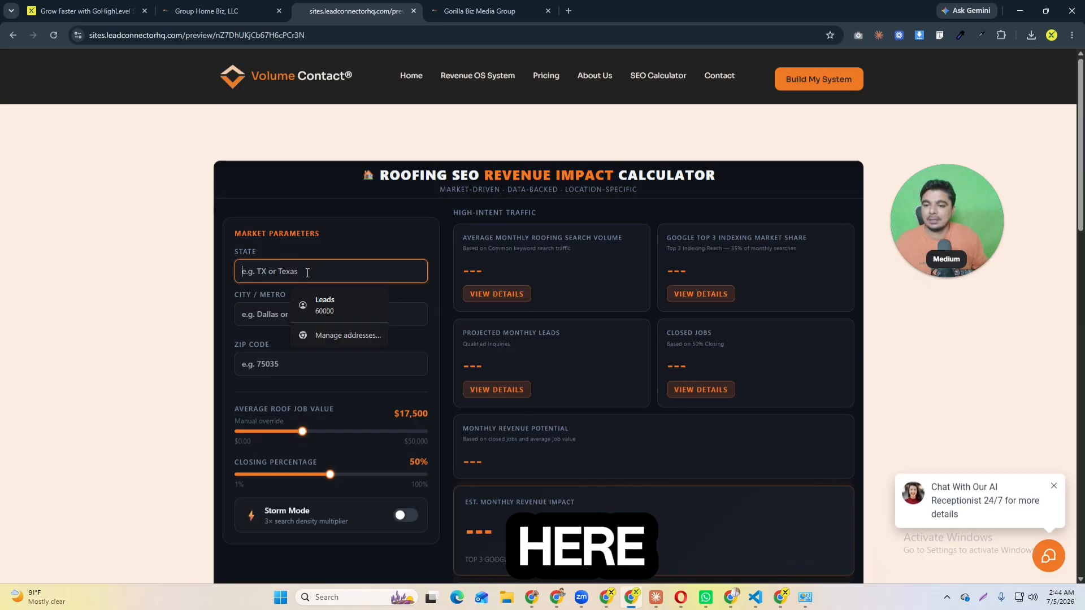
type("tasz")
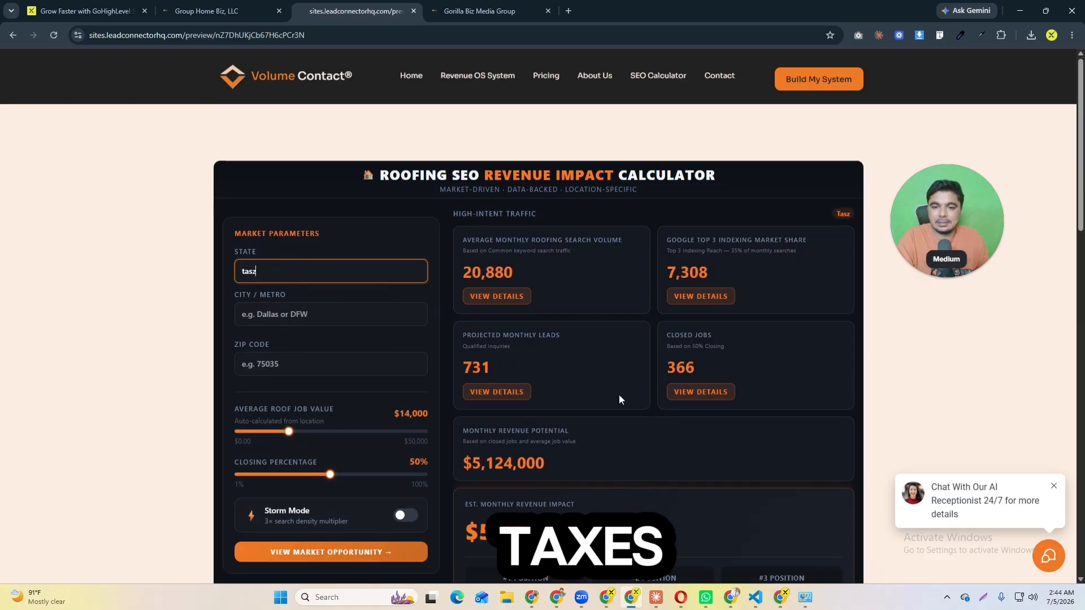
- Review the calculator's revenue results, the Storm Mode option and the Pipeline Overview dashboard image below it
scroll(580, 269, "down", 3)
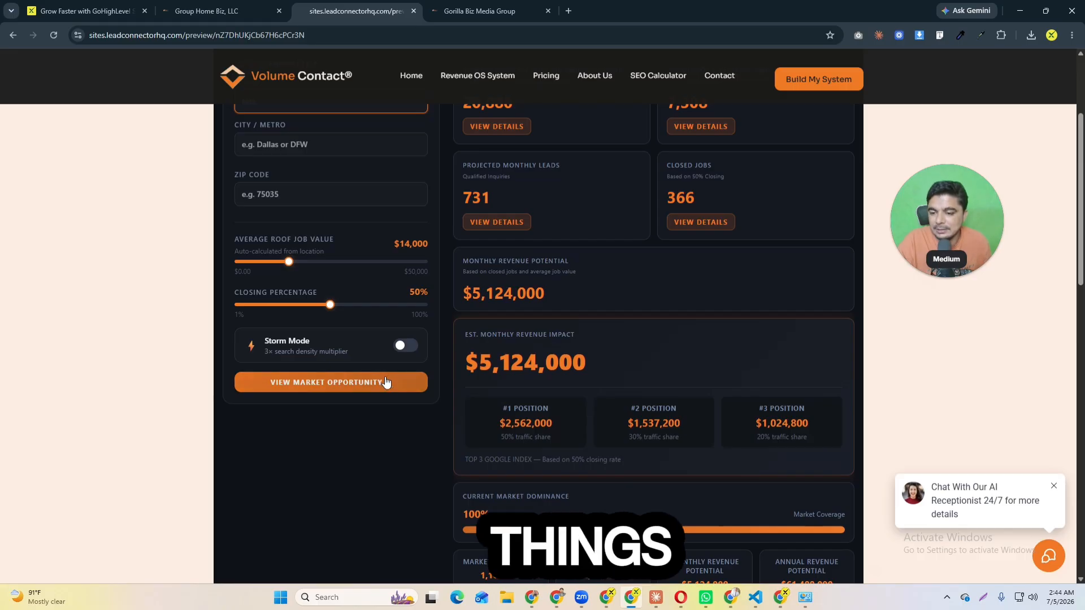
scroll(387, 380, "down", 2)
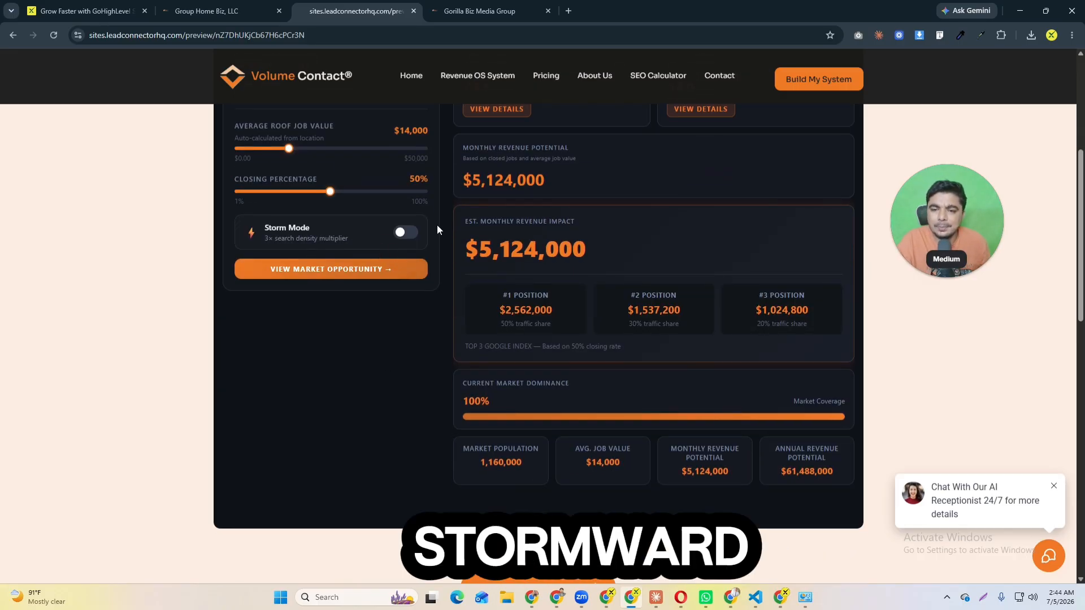
scroll(565, 276, "down", 10)
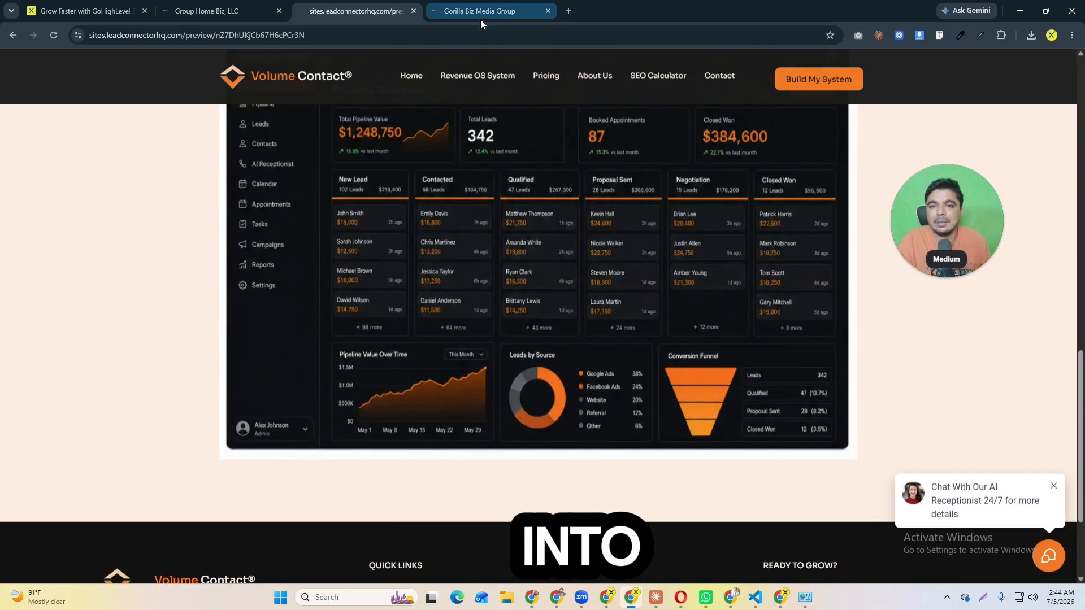
- Return to the Volume Contact Website page list and look through all its pages, including the calculator and dashboard pages
left_click(481, 16)
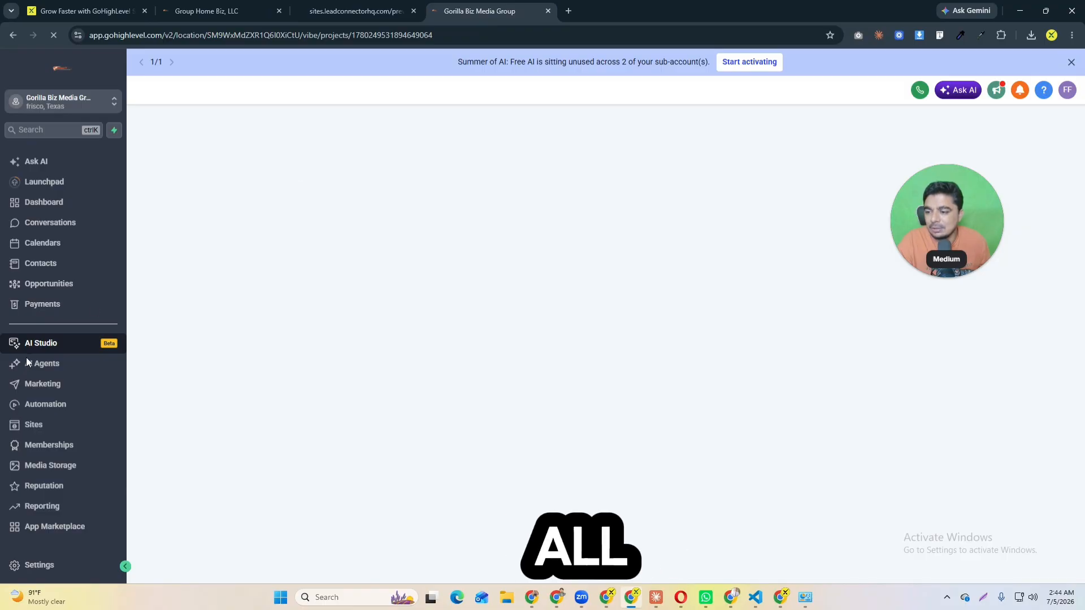
left_click(356, 11)
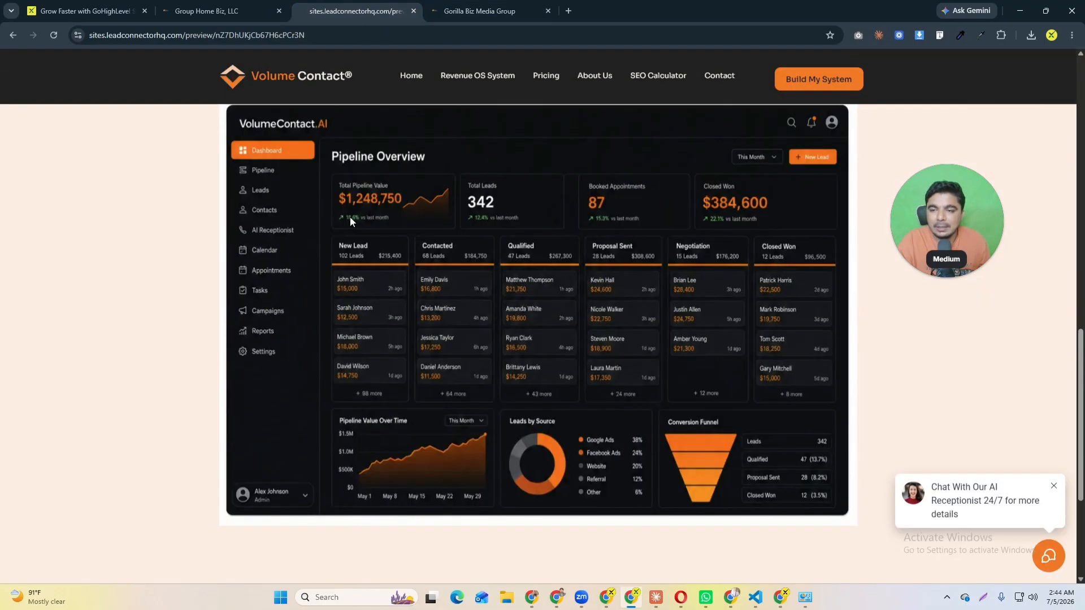
left_click(207, 13)
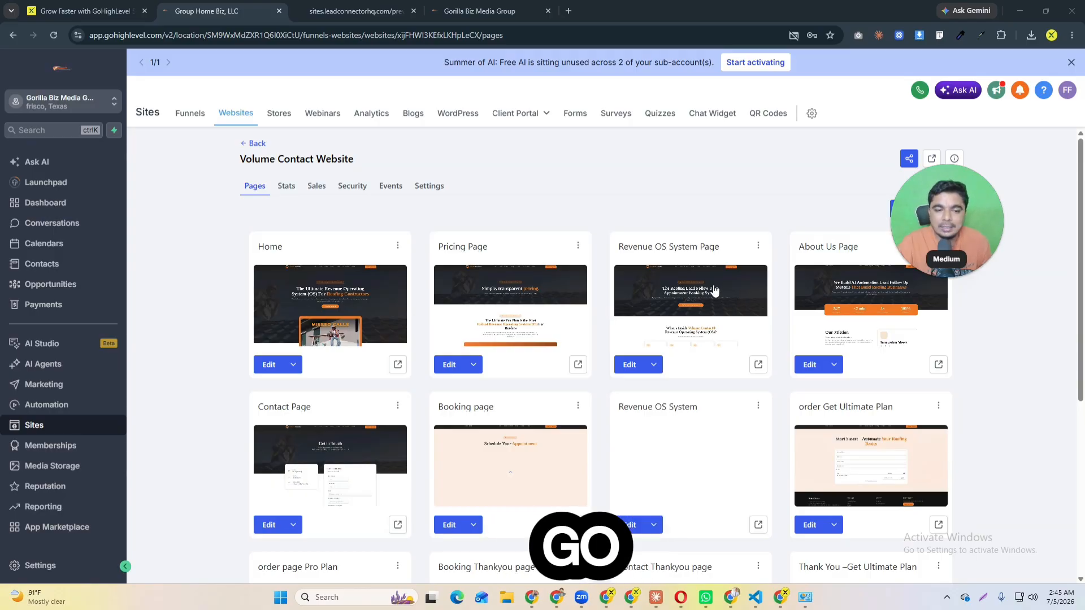
scroll(713, 291, "down", 4)
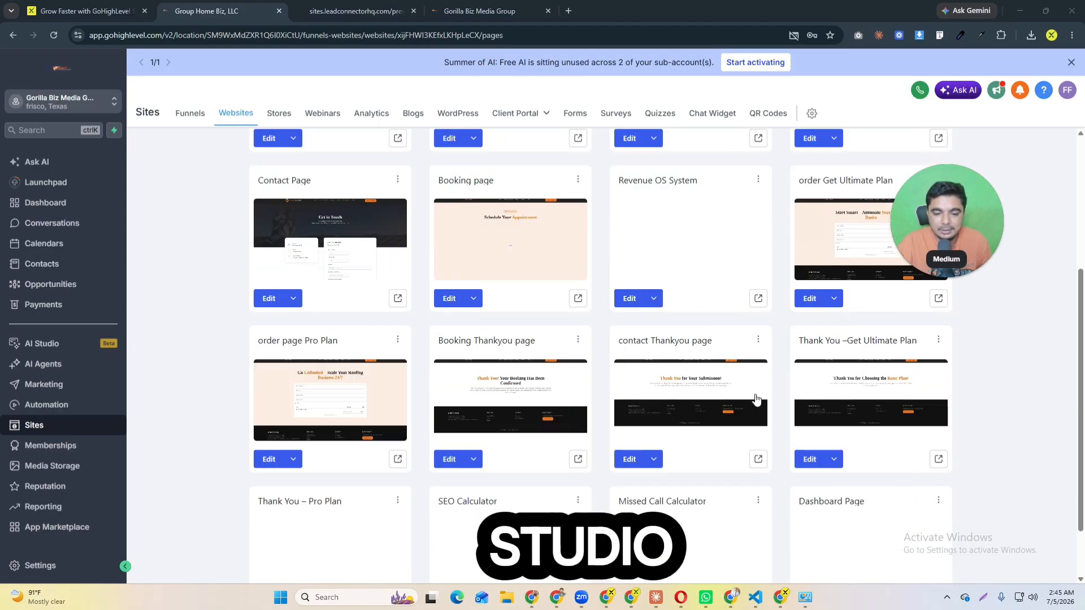
scroll(756, 402, "down", 1)
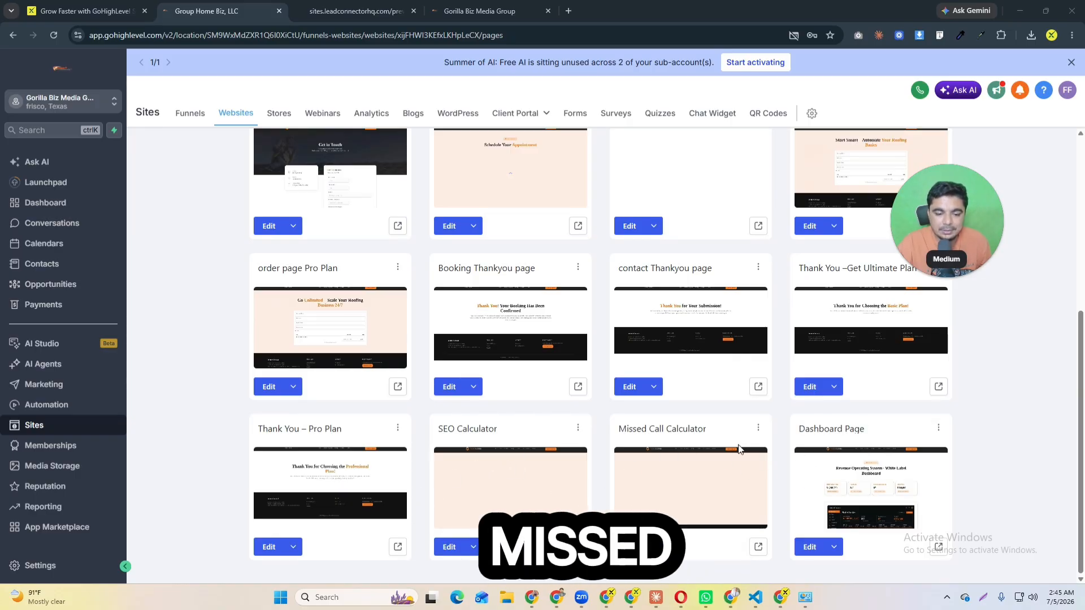
scroll(711, 407, "up", 5)
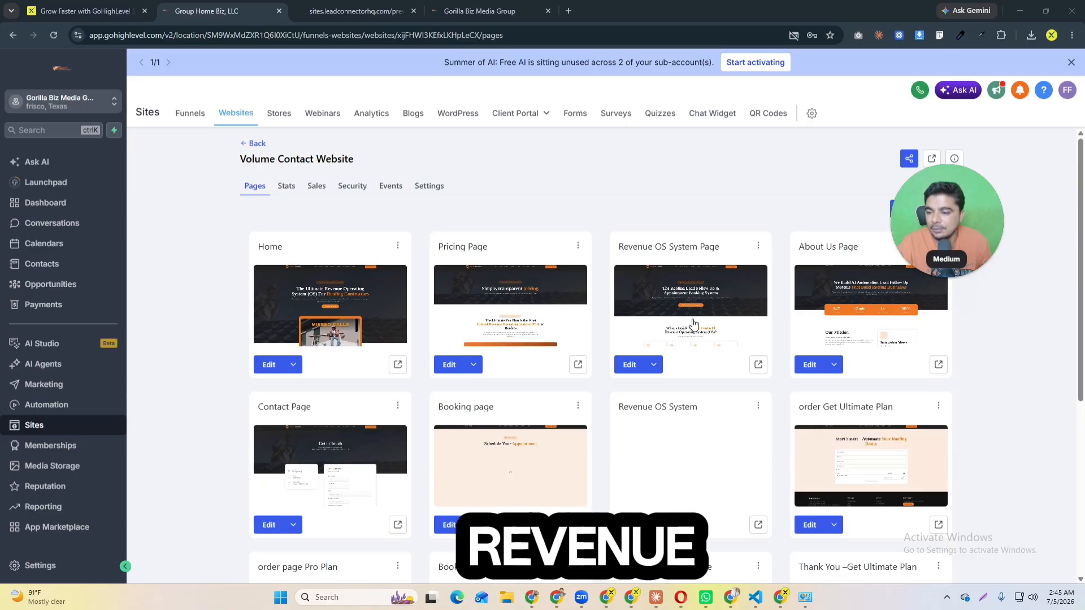
scroll(690, 331, "down", 5)
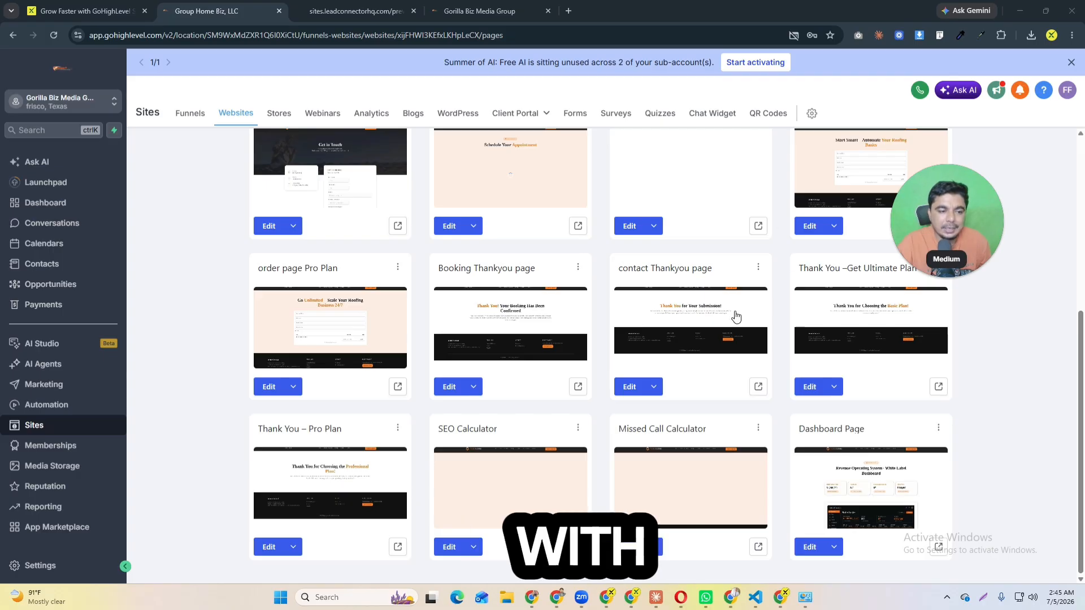
- Open the sub-account's automation workflows, revisiting the previewed SEO Calculator page in between
left_click(69, 404)
left_click(362, 11)
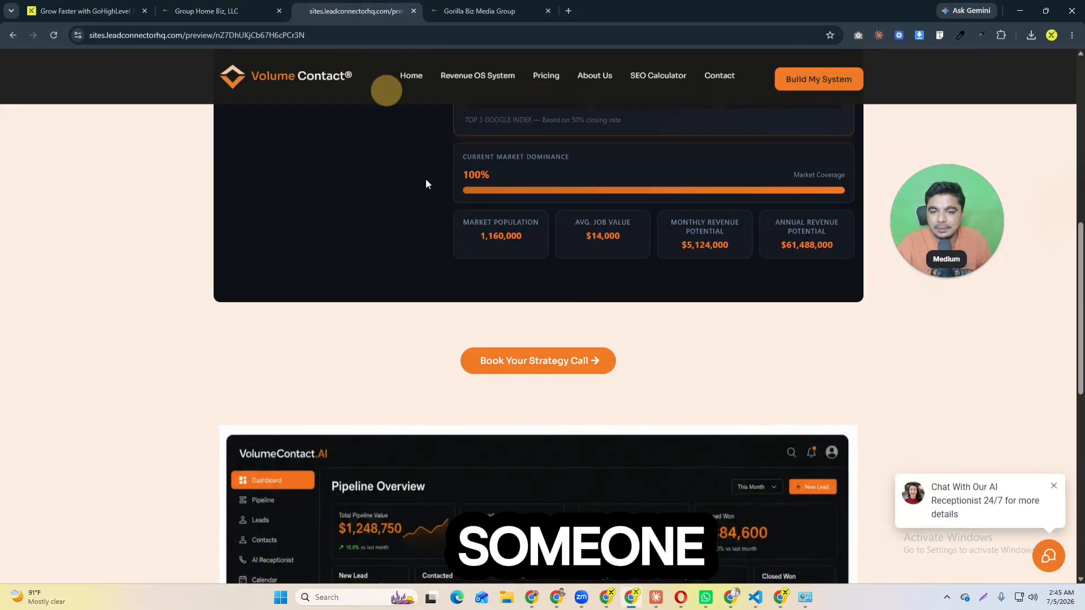
scroll(650, 402, "up", 5)
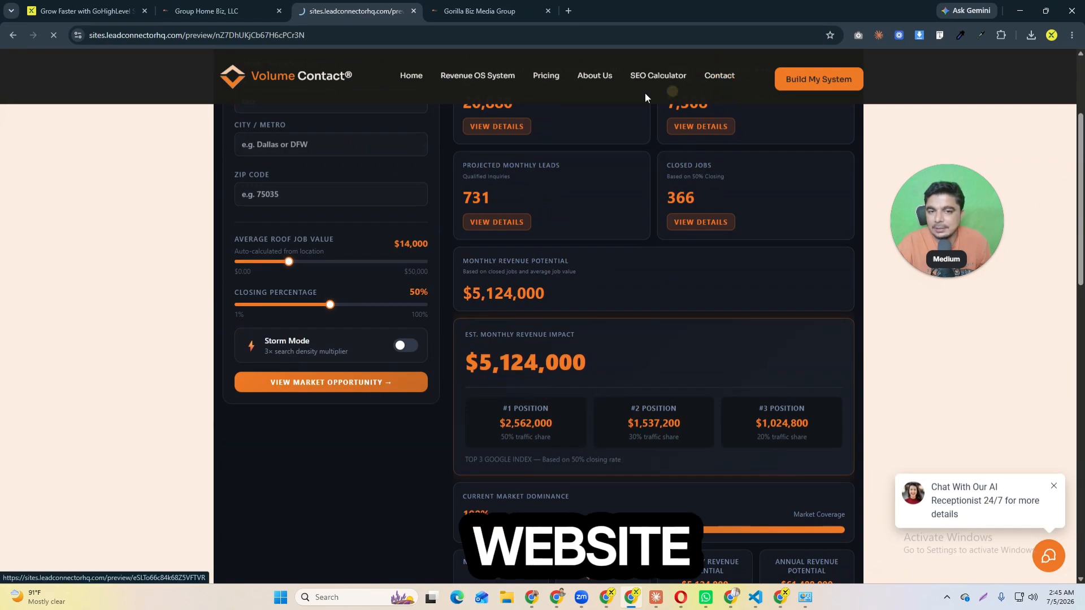
left_click(241, 7)
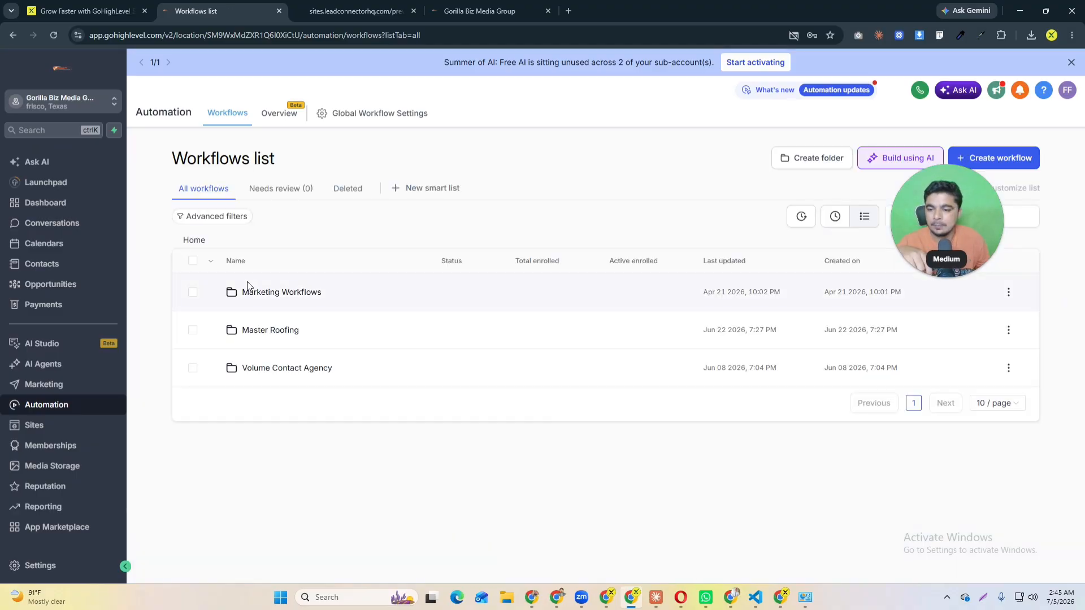
- Look into the Marketing Workflows folder and open the Volume Contact Agency folder
left_click(269, 293)
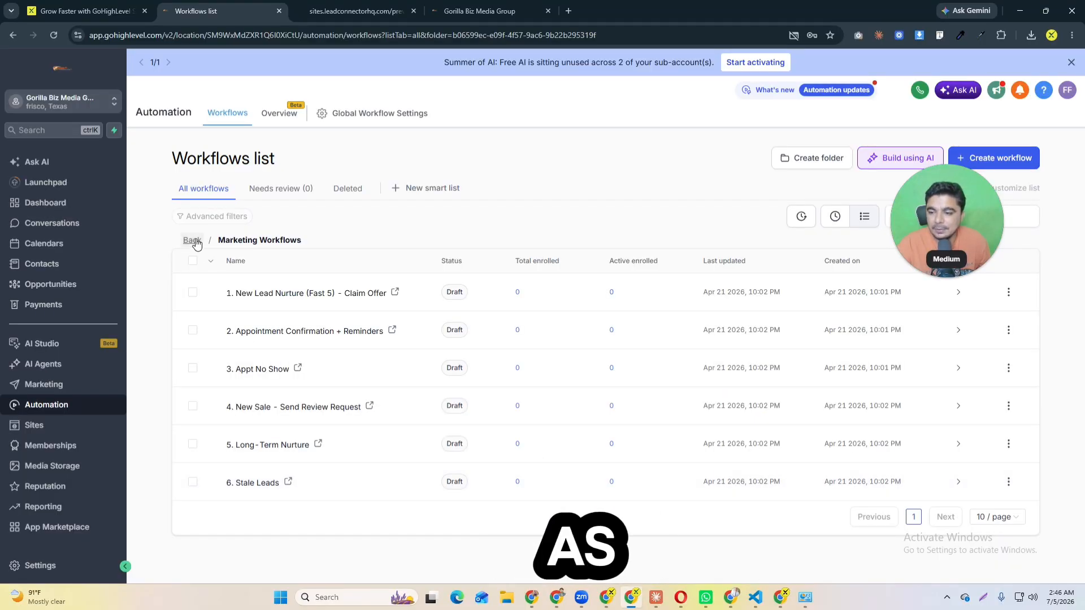
left_click(192, 241)
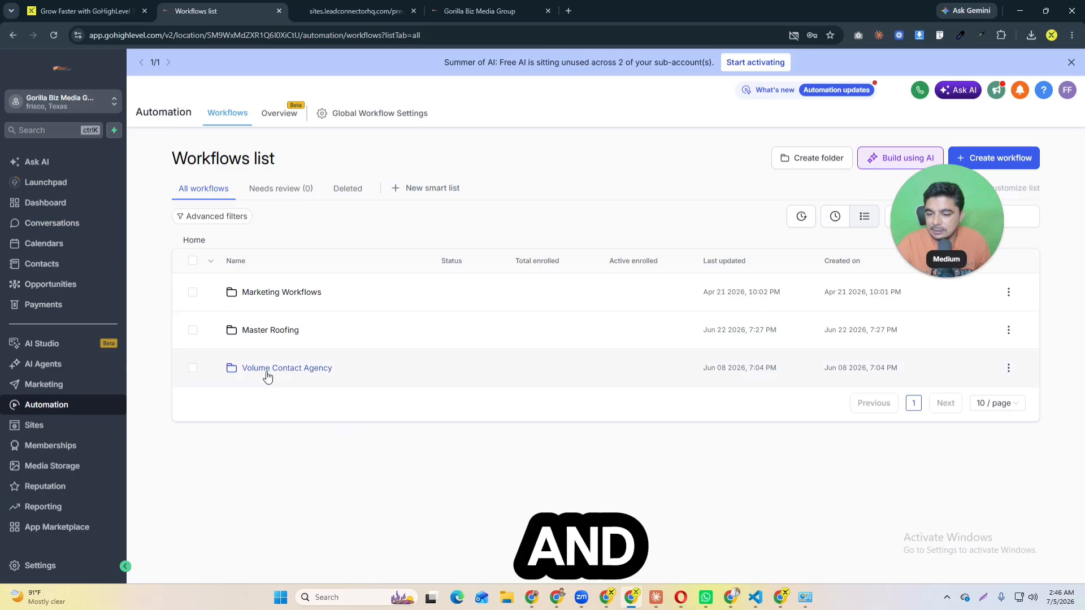
left_click(257, 370)
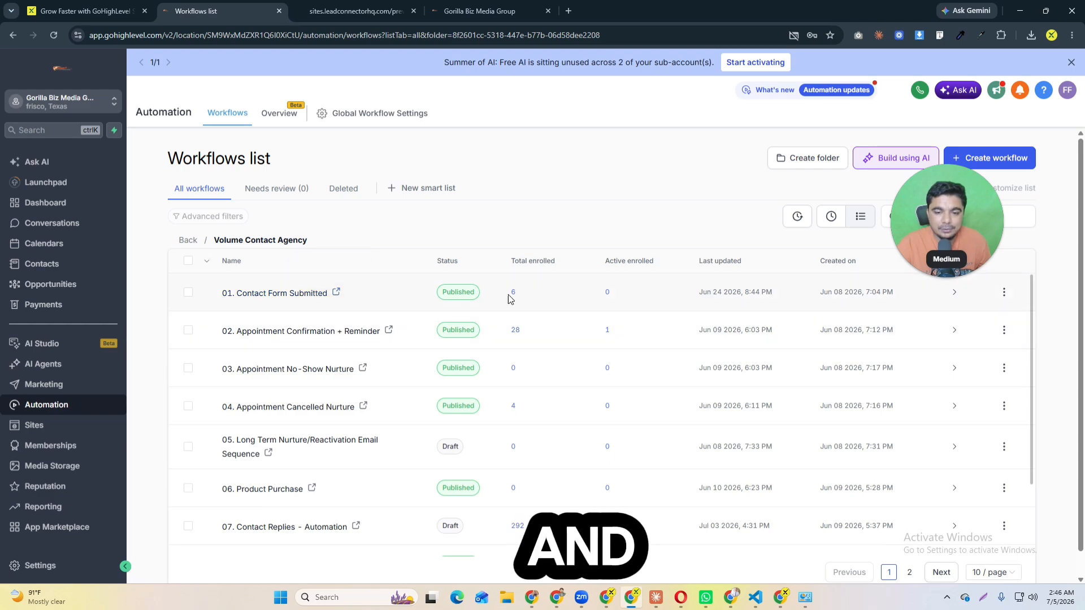
- Open the 01. Contact Form Submitted workflow in a separate browser tab and look through the folder's other workflows
left_click(336, 292)
left_click(204, 10)
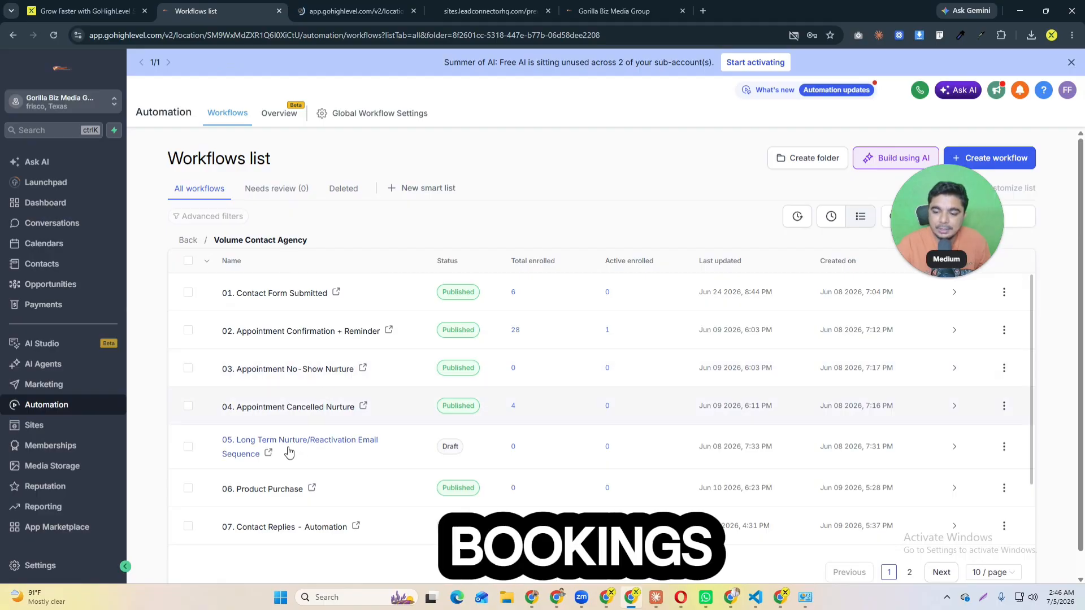
scroll(253, 489, "down", 2)
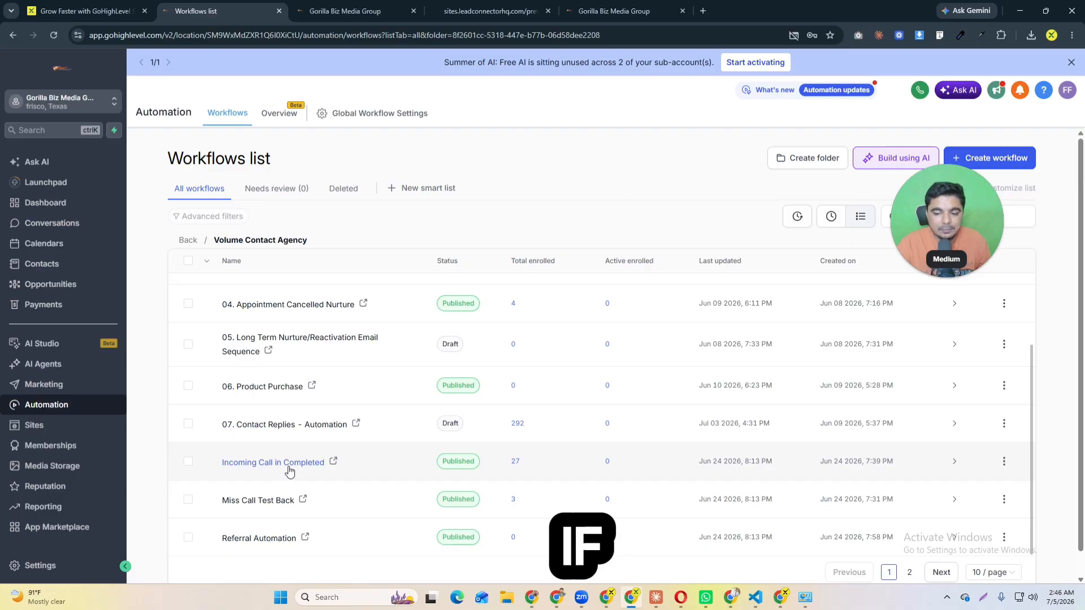
scroll(285, 464, "down", 1)
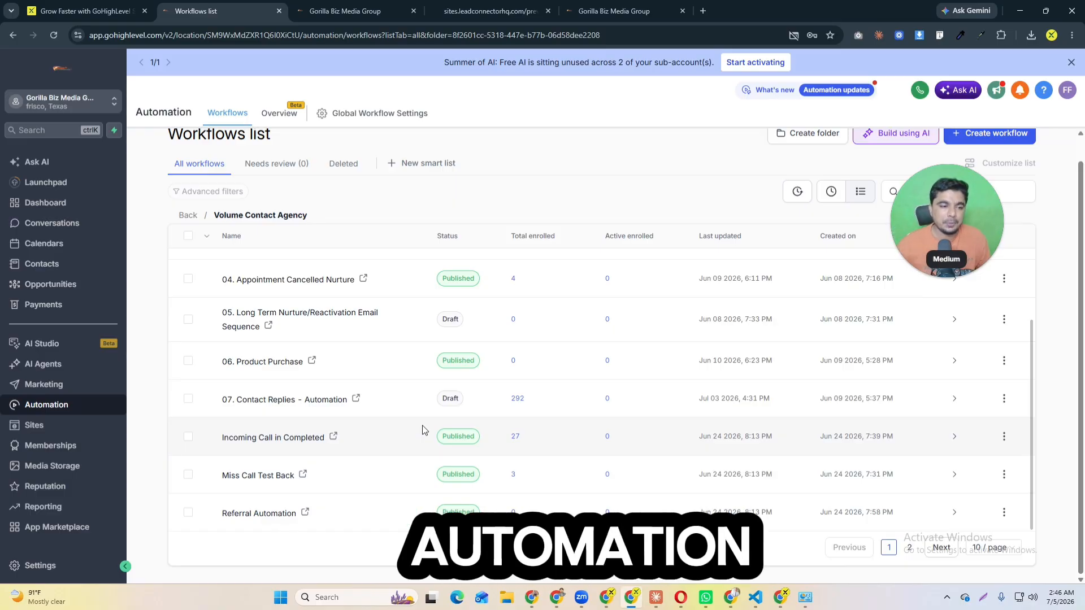
- Examine the Contact Form Submitted workflow's actions down to the Voice AI outbound call, and return to the workflow list
left_click(369, 15)
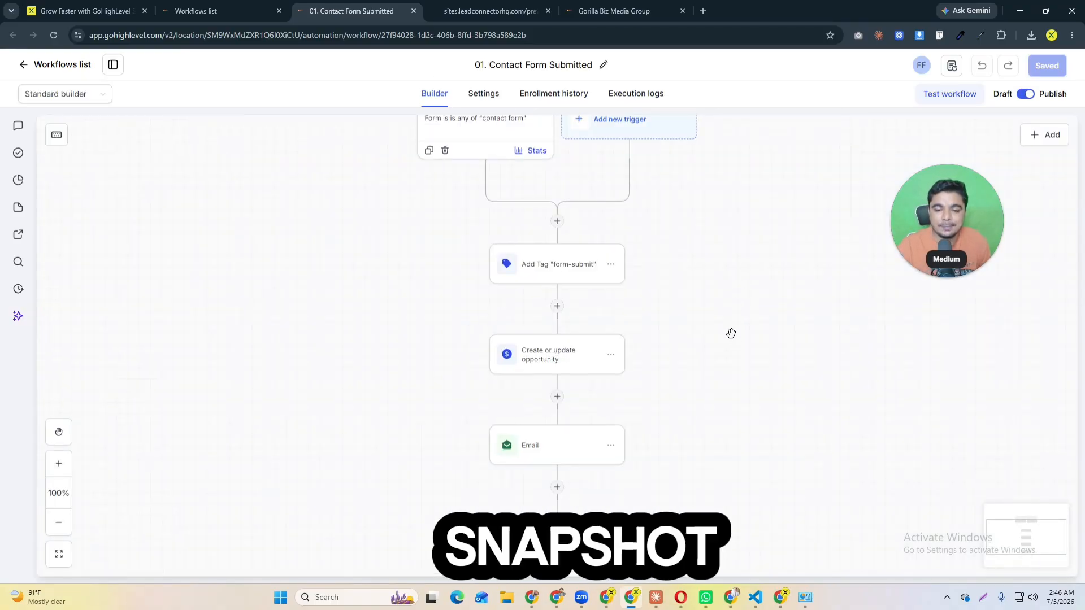
left_click_drag(731, 332, 720, 210)
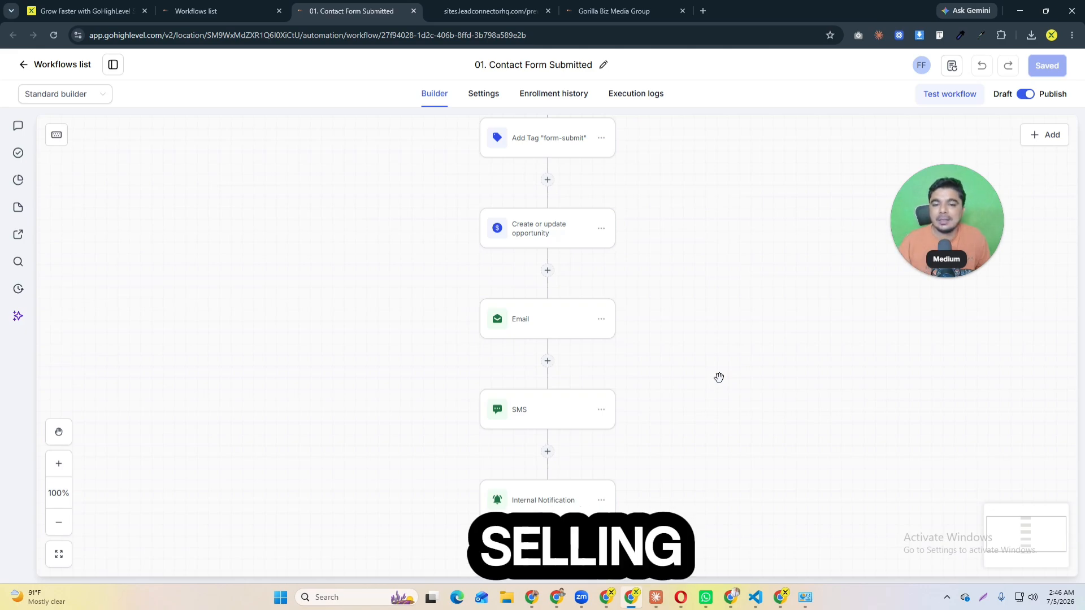
left_click_drag(715, 450, 648, 304)
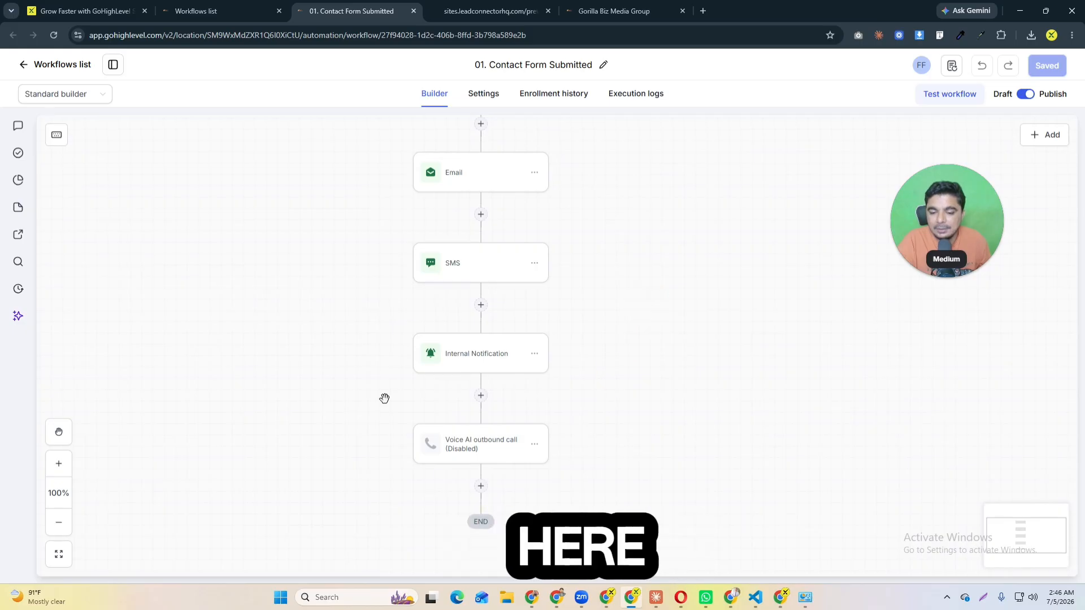
scroll(766, 357, "up", 4)
scroll(650, 407, "down", 3)
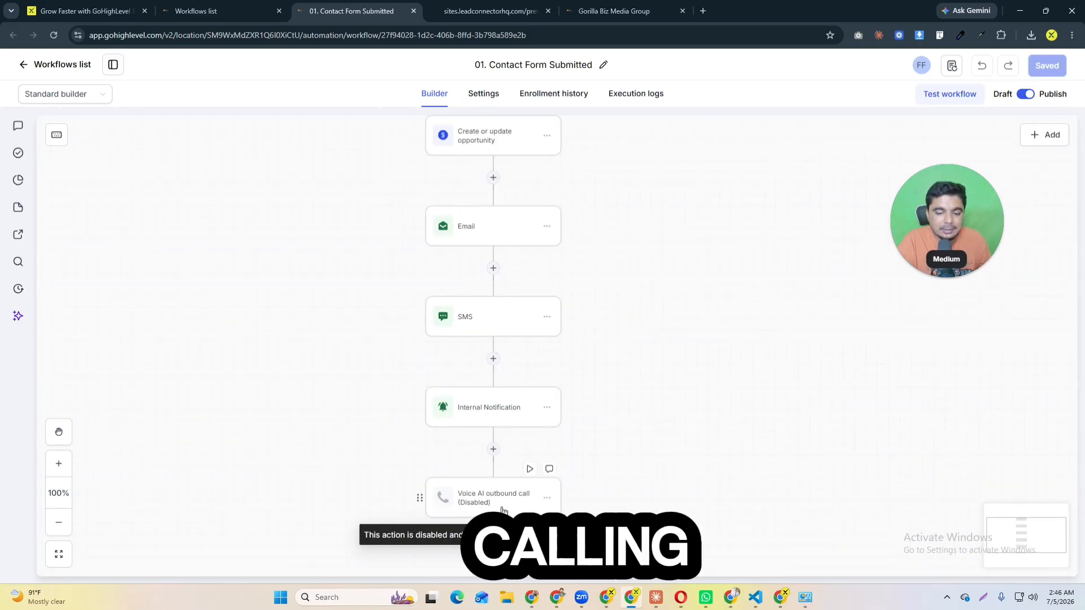
left_click_drag(667, 342, 660, 274)
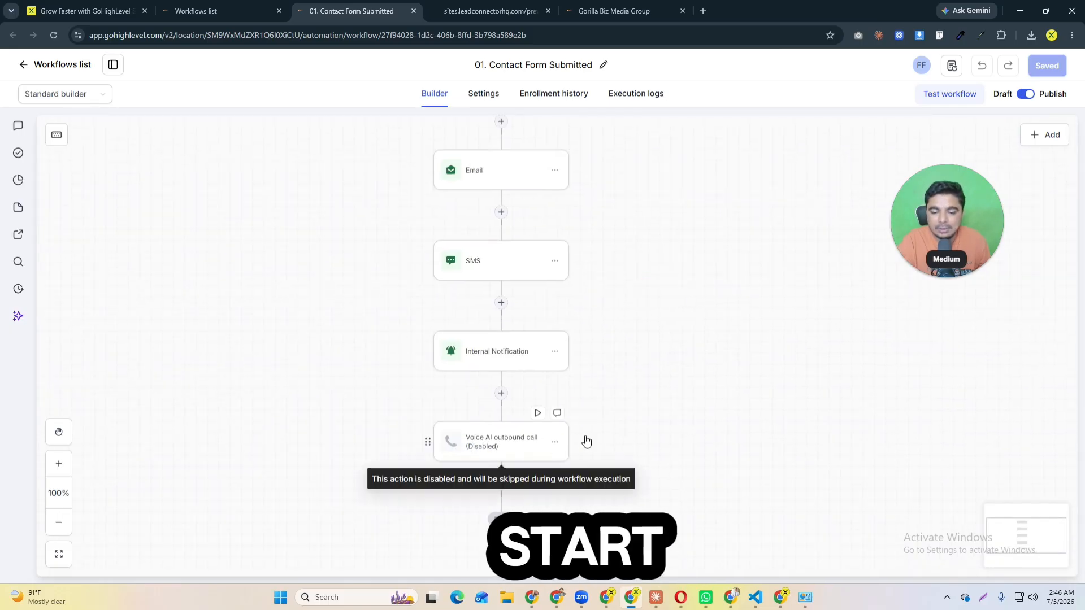
scroll(631, 349, "up", 4)
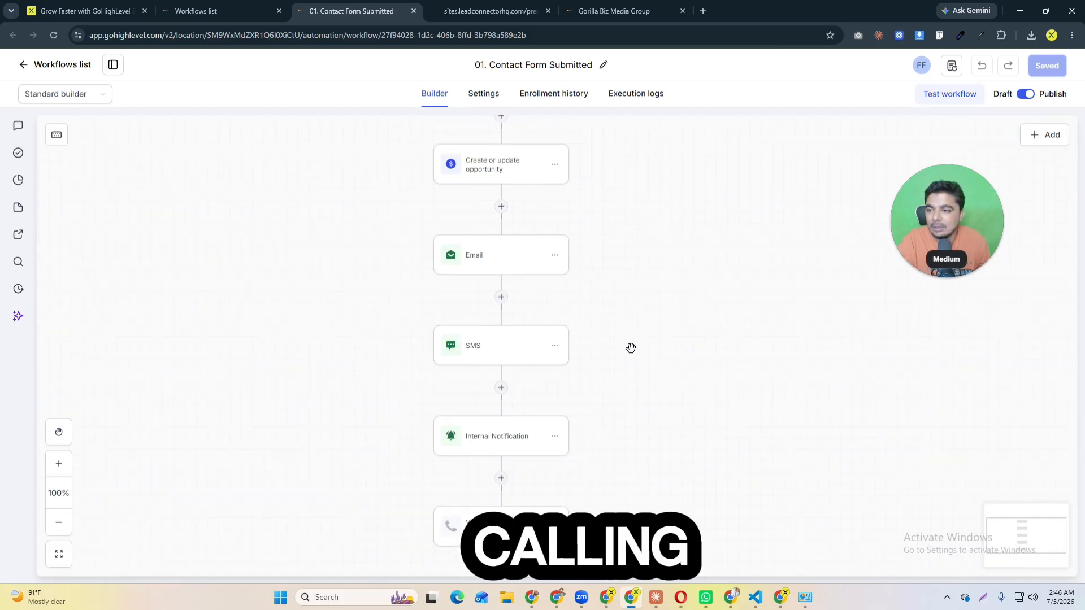
left_click(29, 65)
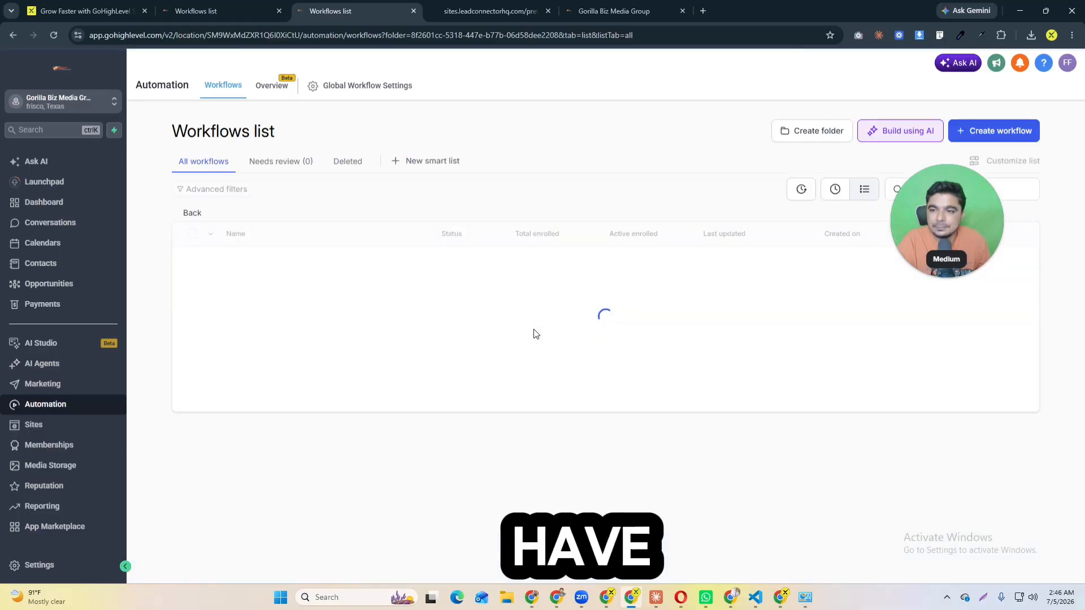
scroll(357, 452, "down", 3)
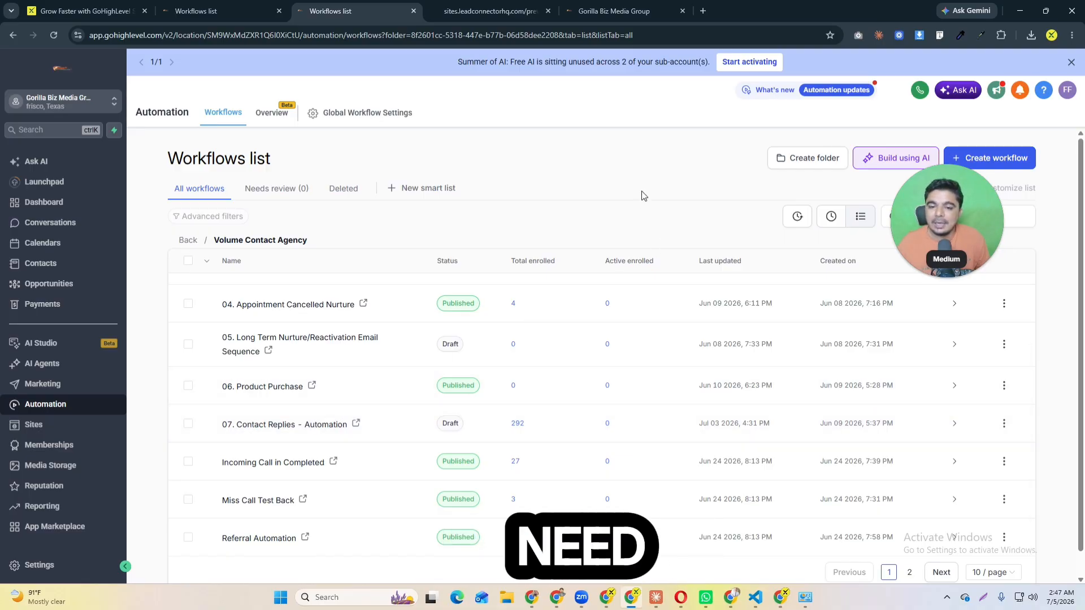
- Open leadsflex.com in a new browser tab
left_click(704, 11)
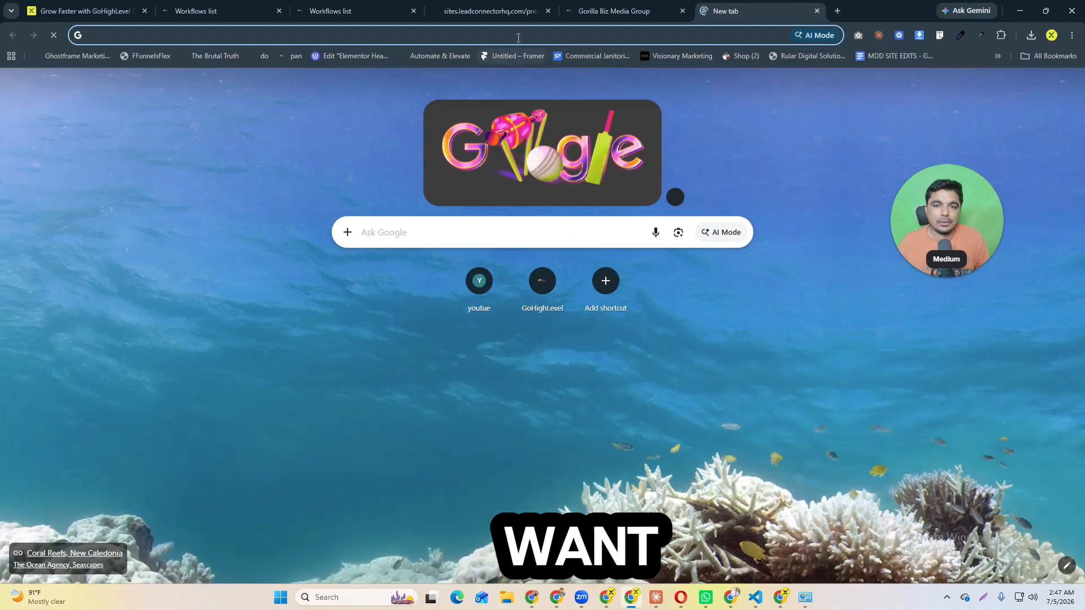
type("lea")
key("Return")
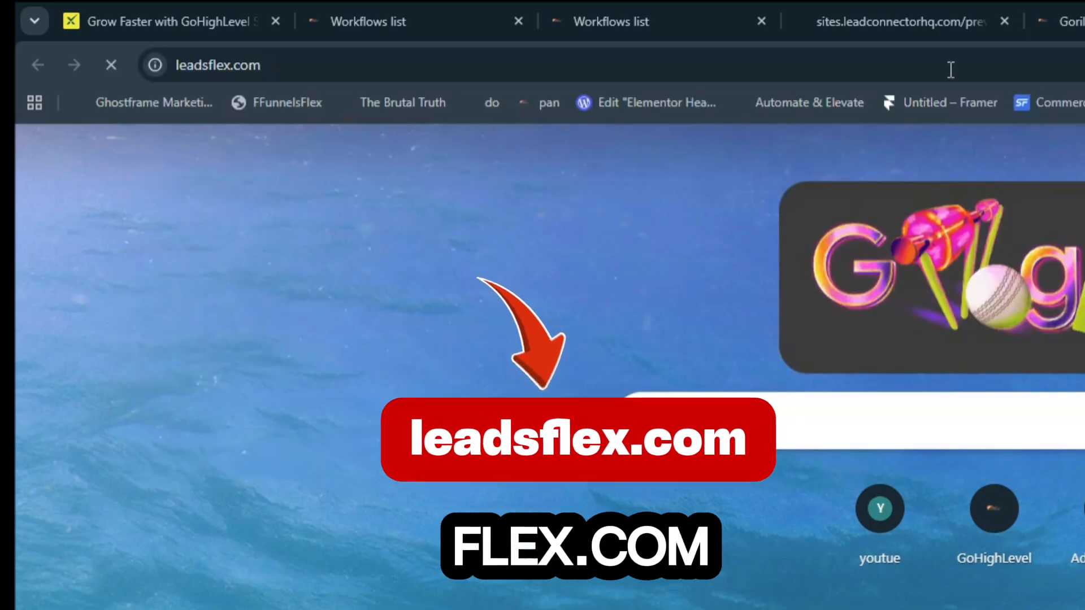